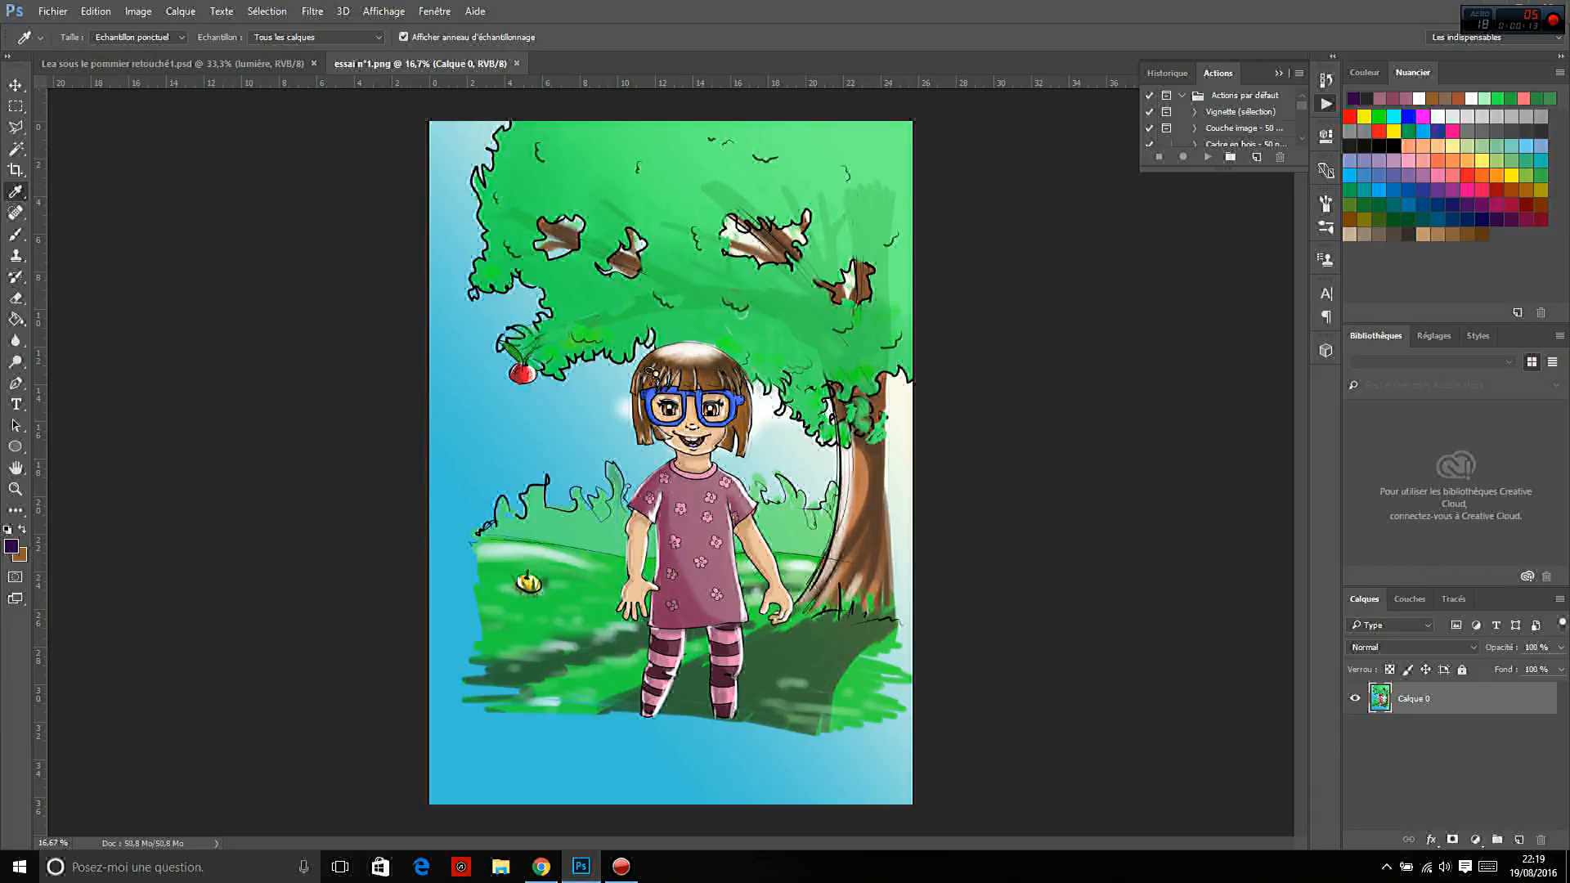
# Replace the active swatches with the PANTONE solid uncoated colour library
pyautogui.click(1559, 72)
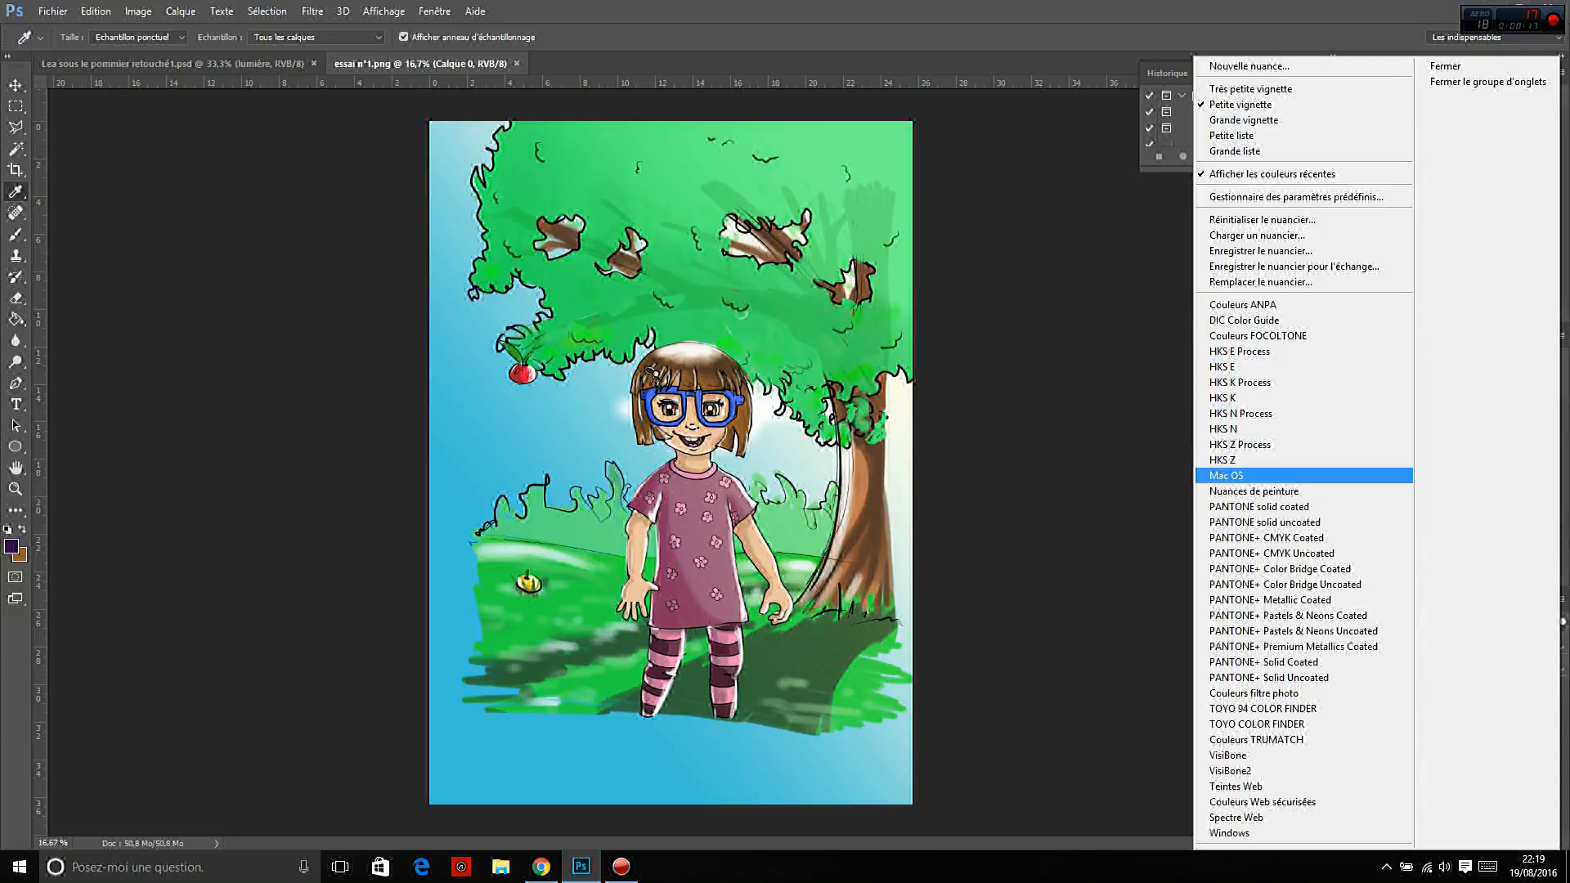
pyautogui.click(1264, 522)
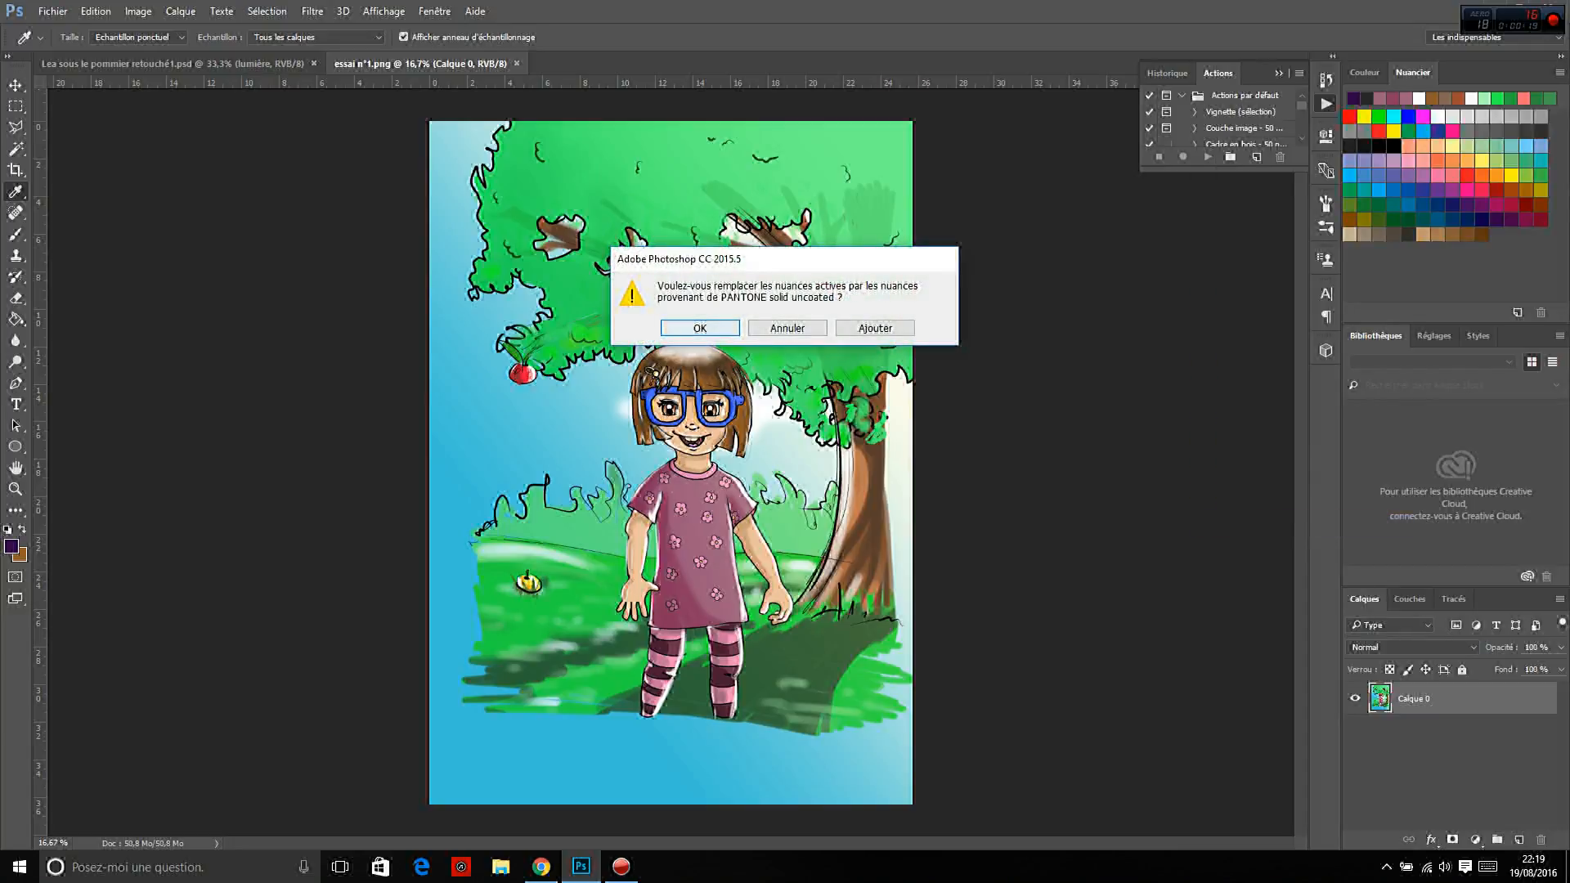
pyautogui.press('Return')
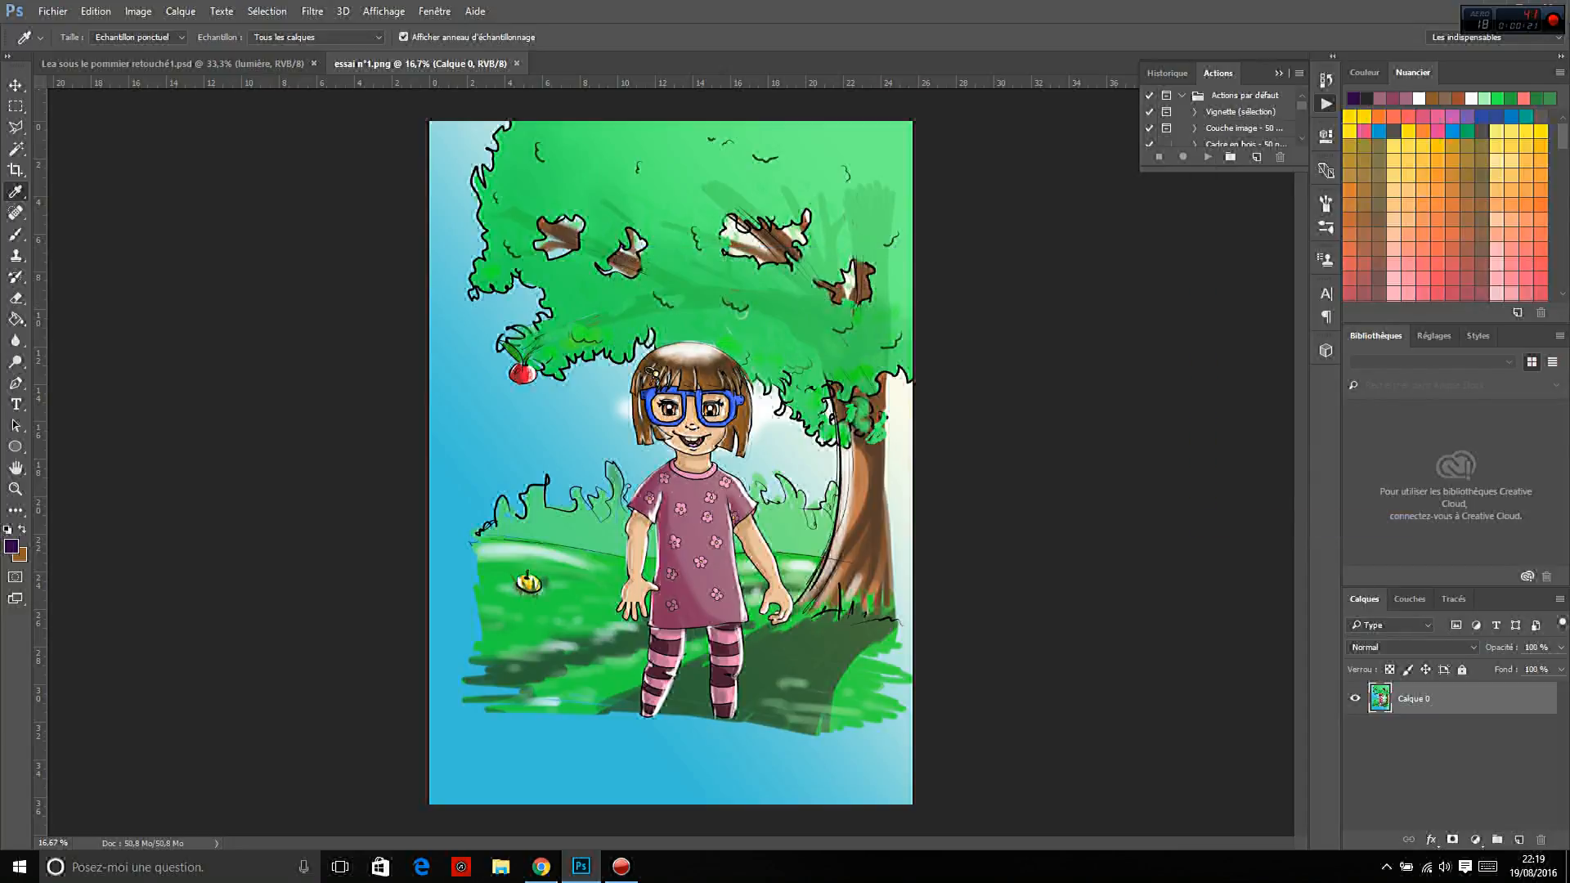
pyautogui.scroll(-3, 1444, 204)
# Convert the drawing to indexed colours with the Locale (Sélective) palette, 256 colours and the matte (Cache) left at Sans
pyautogui.click(137, 11)
pyautogui.moveTo(148, 29)
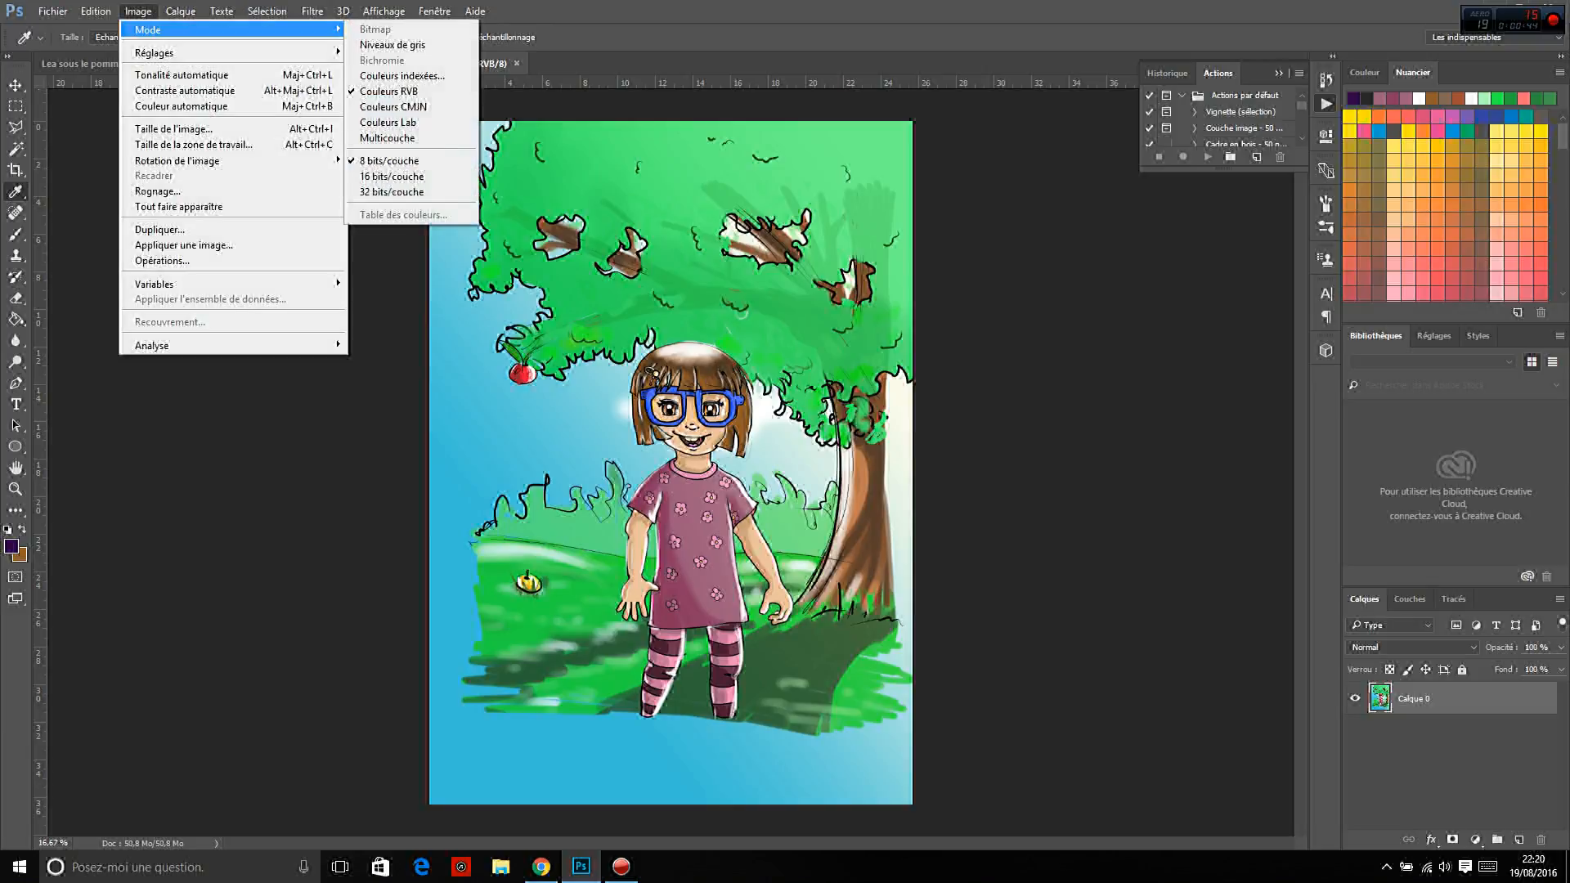
pyautogui.click(400, 75)
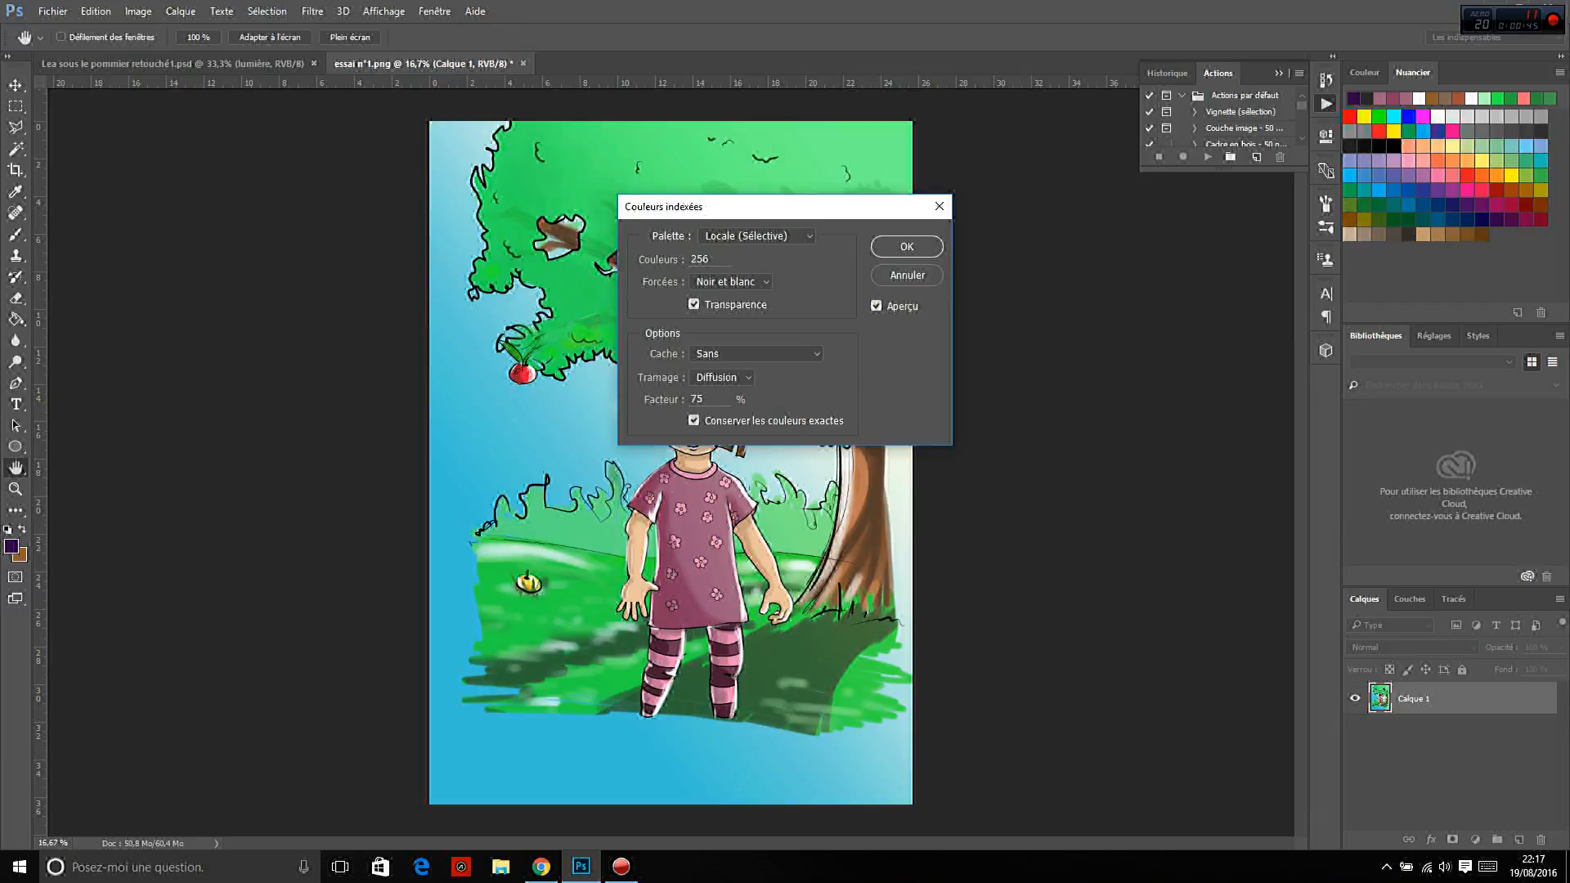
pyautogui.click(756, 353)
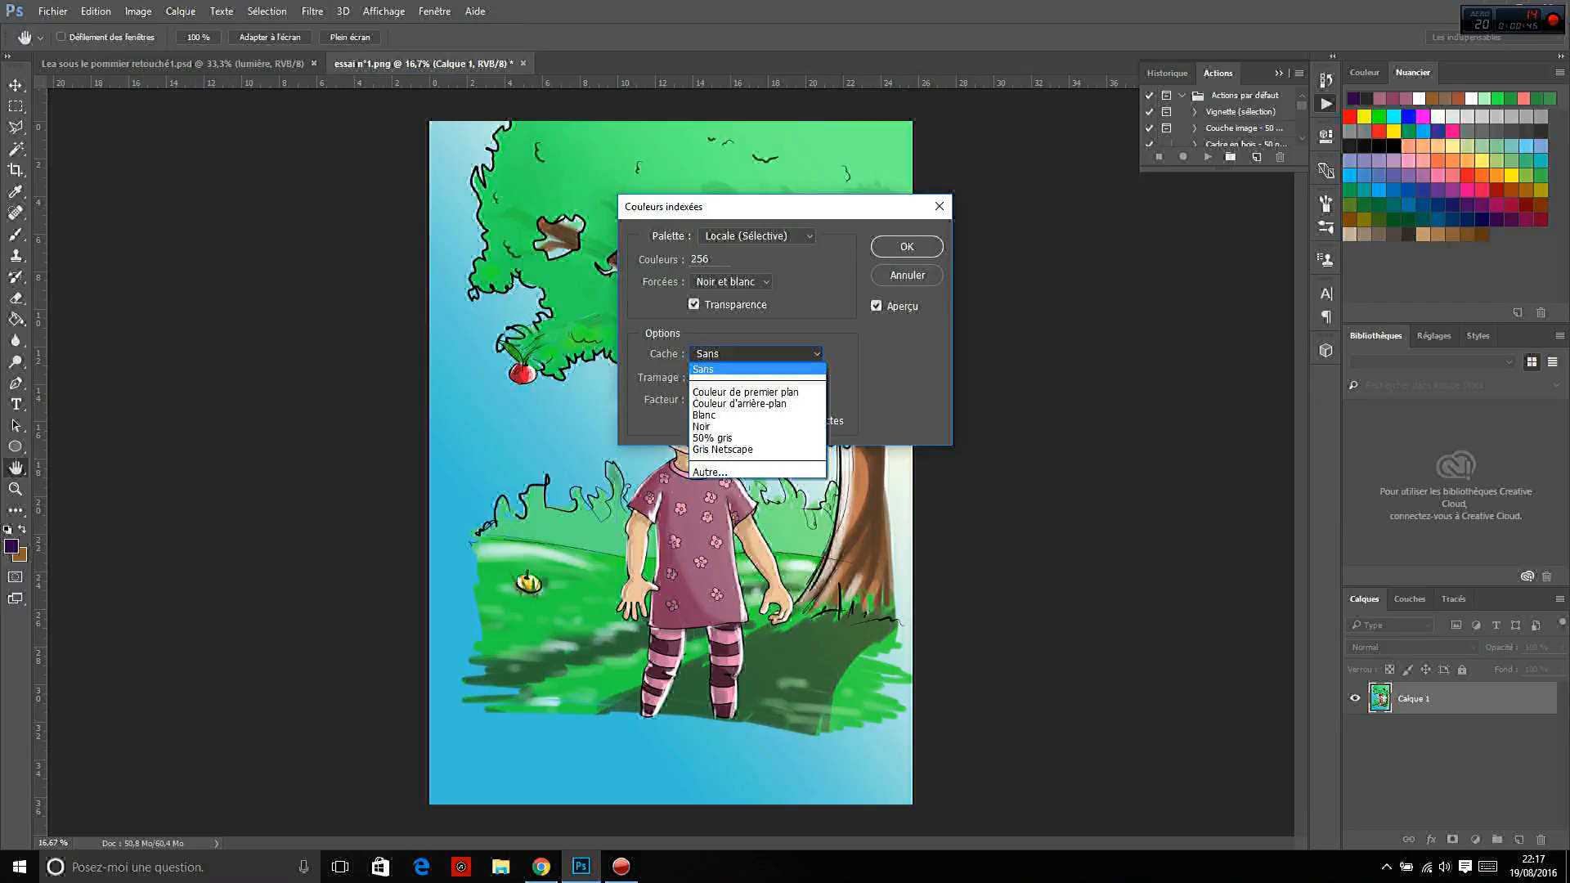
pyautogui.press('Escape')
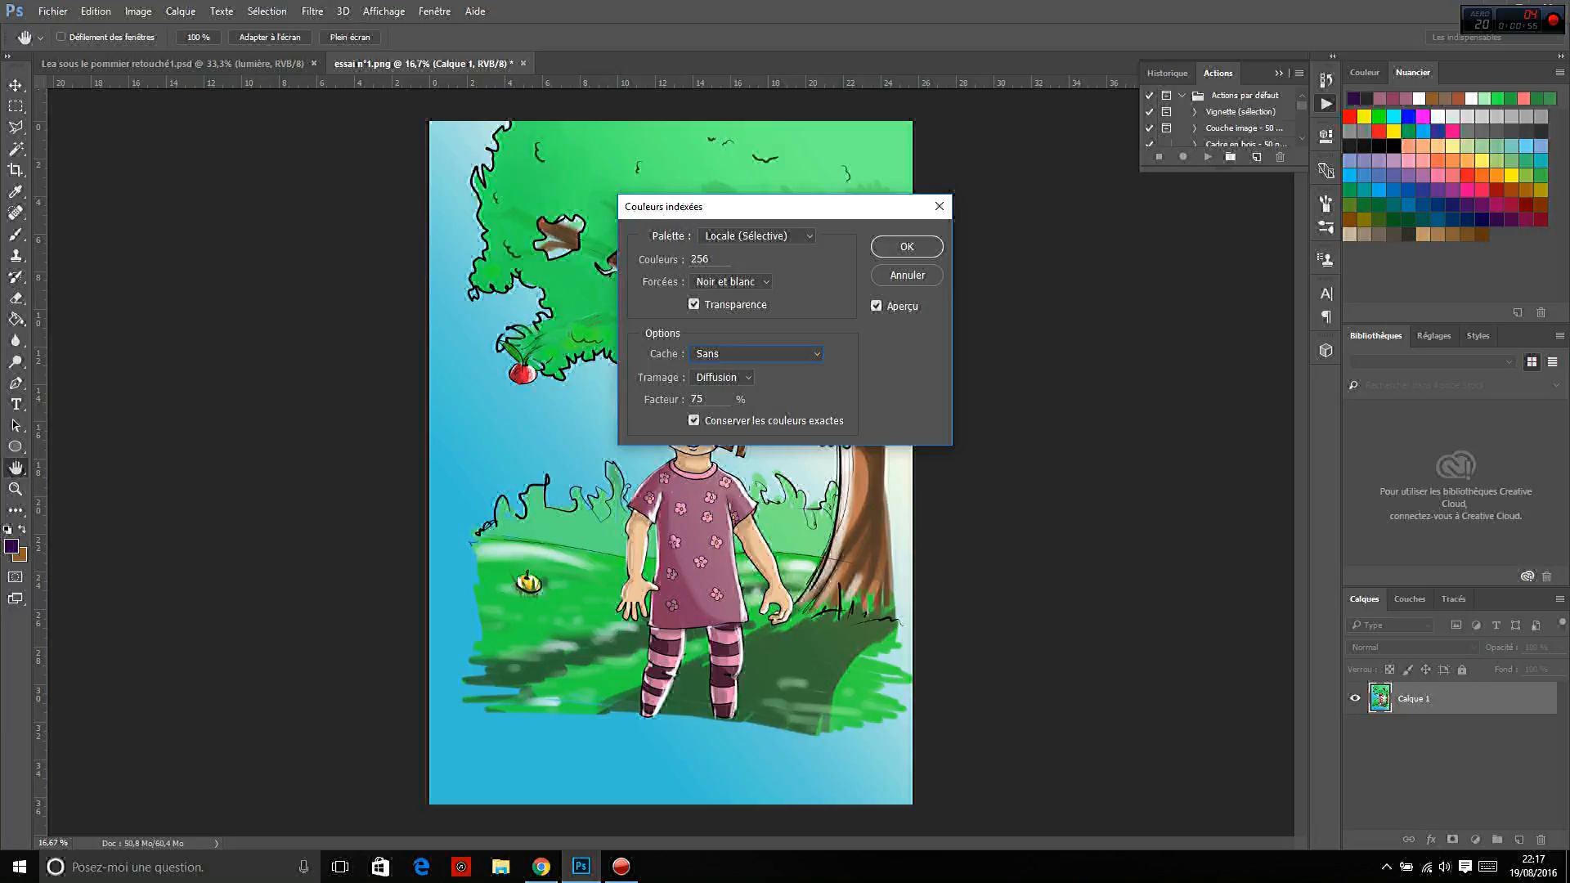
pyautogui.click(907, 246)
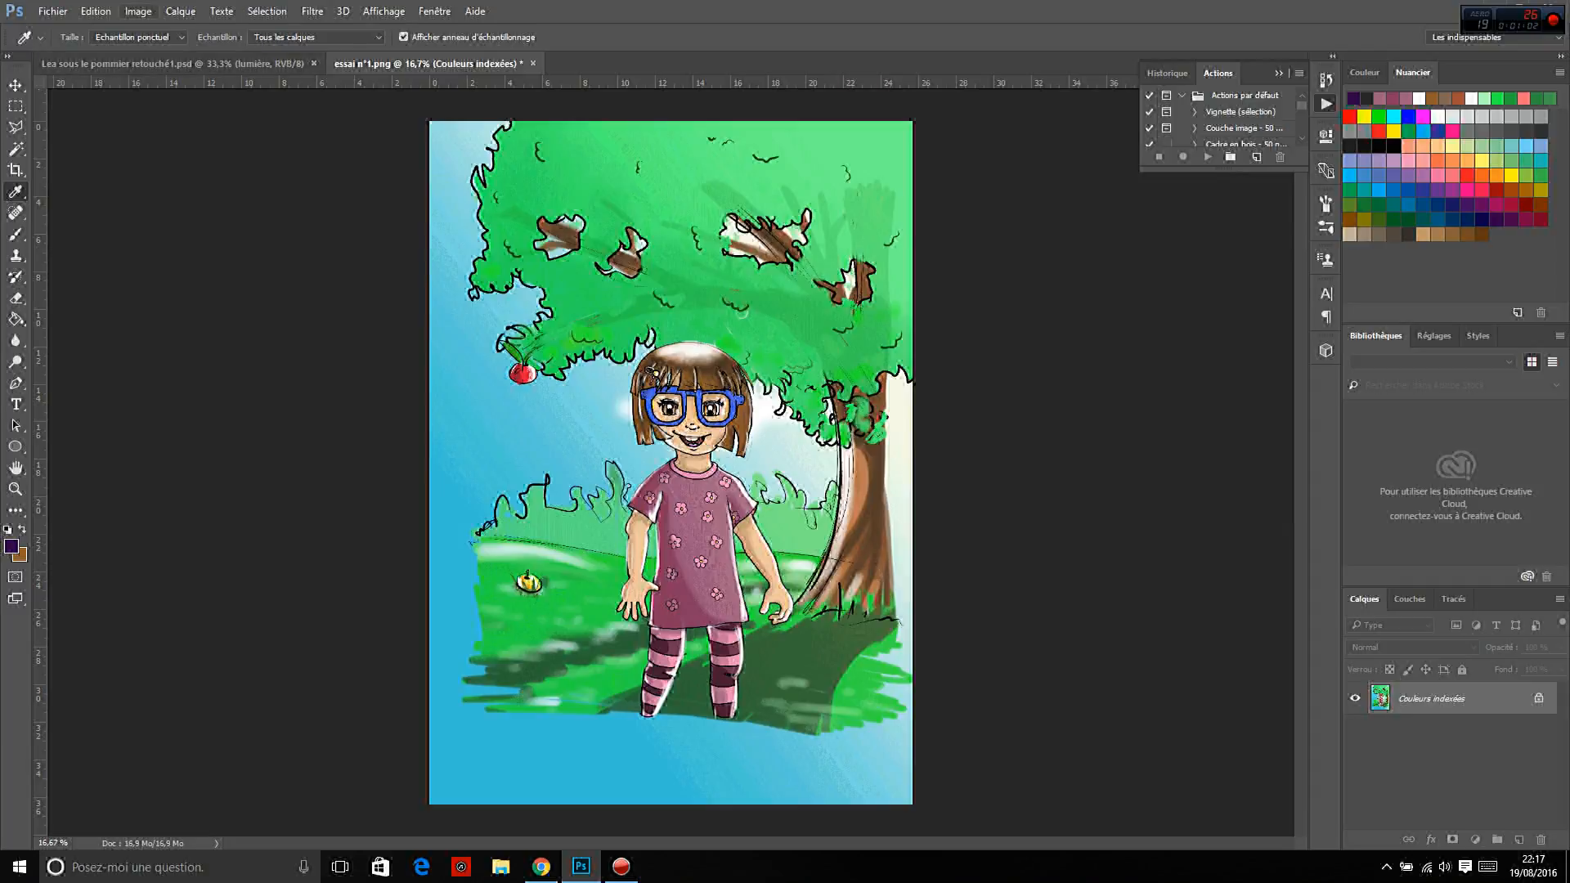
# Save the indexed image's colour table as an ACT file named pommes in the Pommes folder
pyautogui.click(138, 11)
pyautogui.moveTo(164, 29)
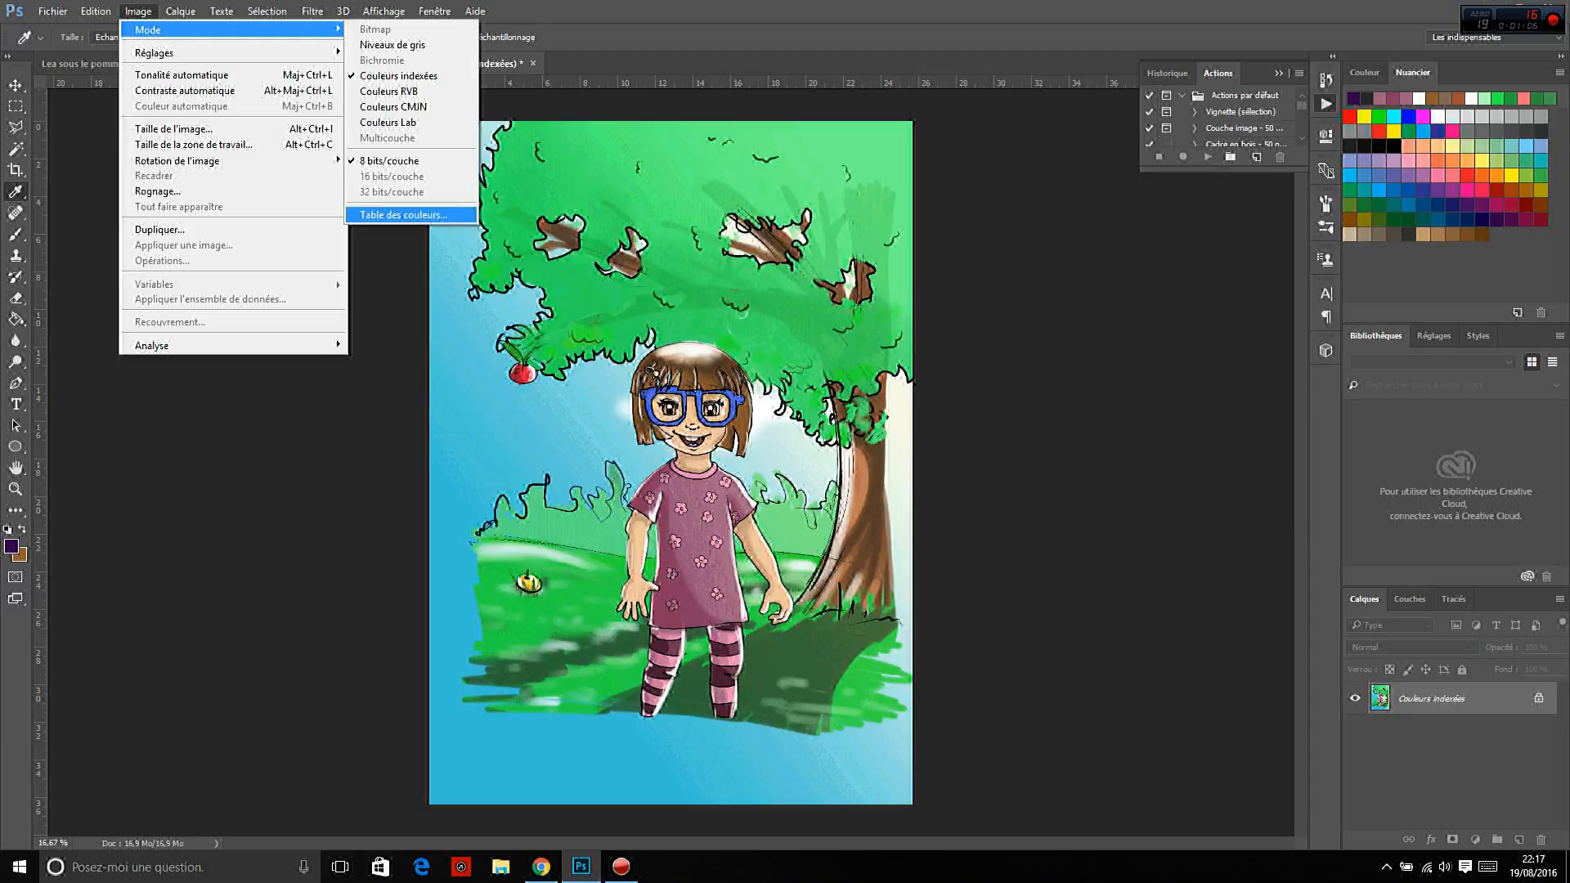
pyautogui.click(403, 214)
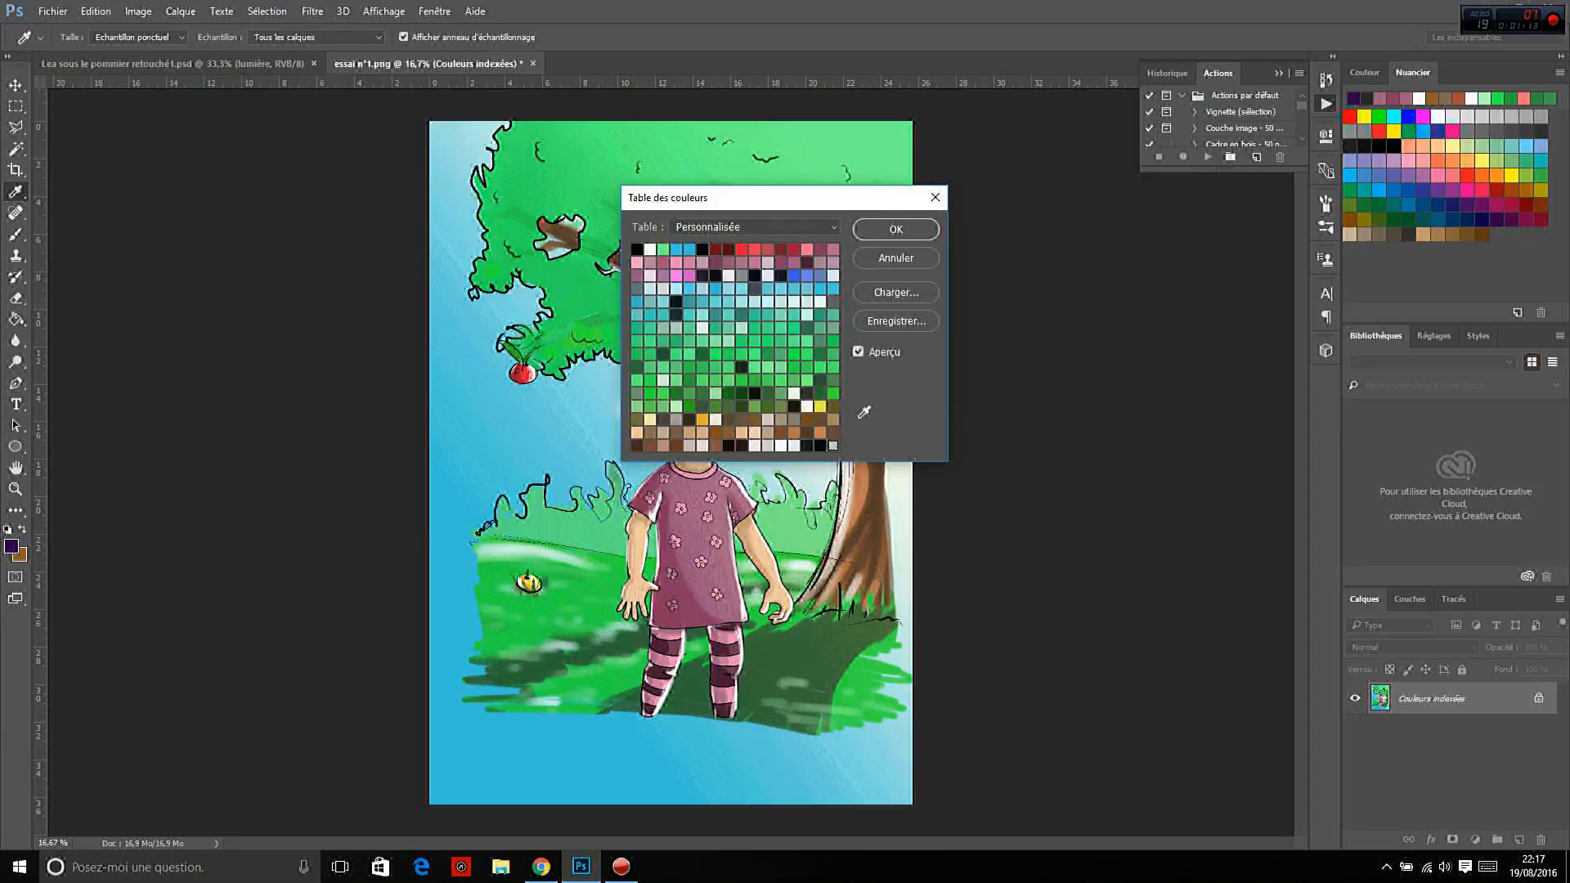
pyautogui.click(896, 320)
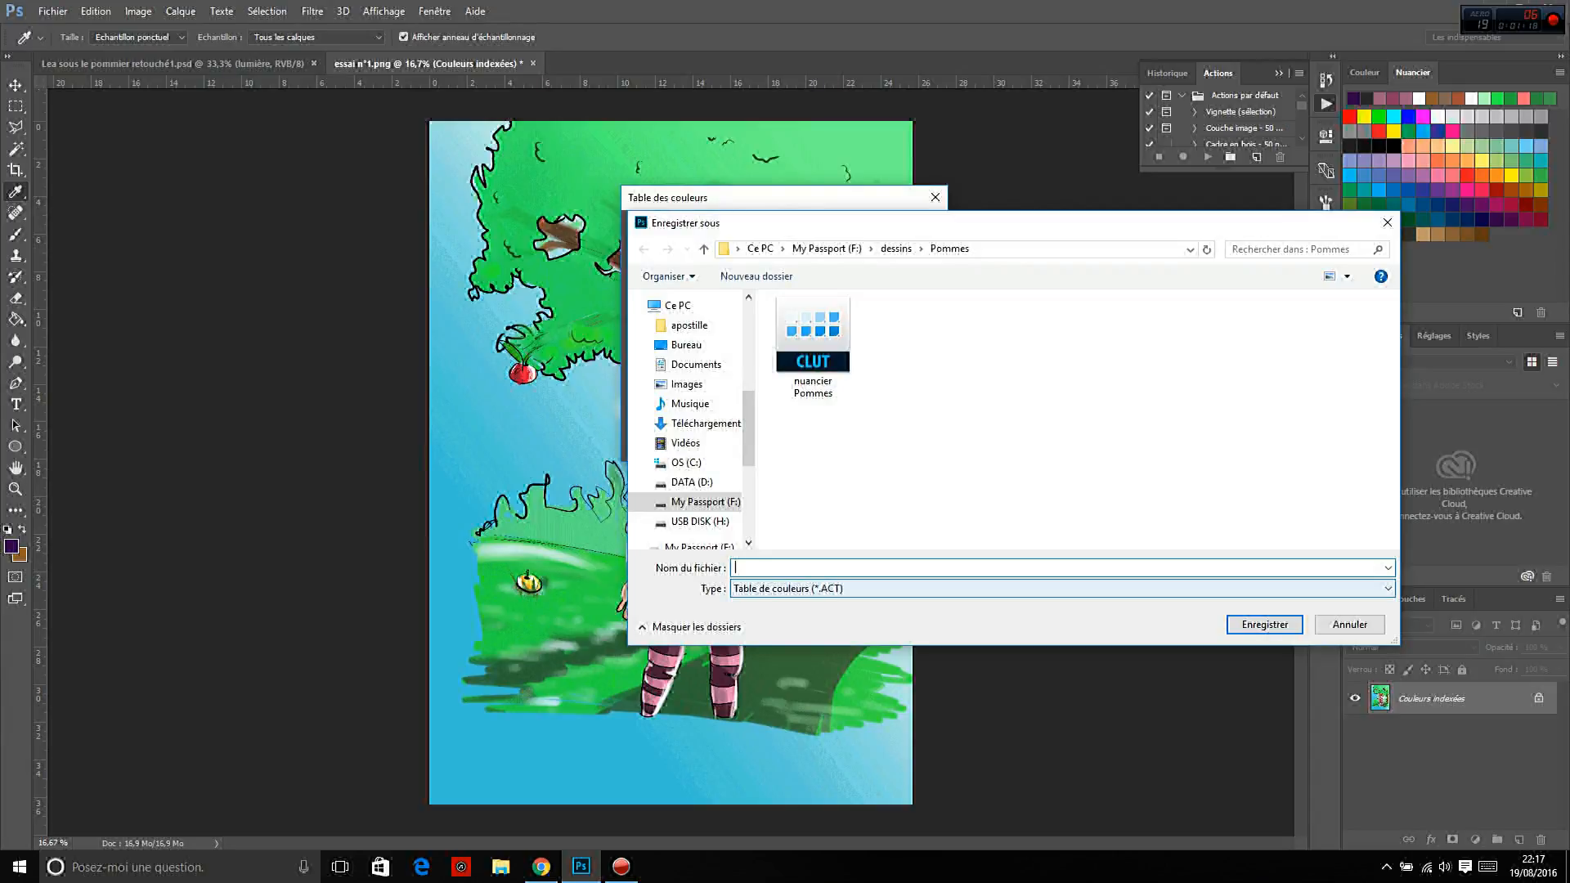
pyautogui.write('pommes')
pyautogui.press('Return')
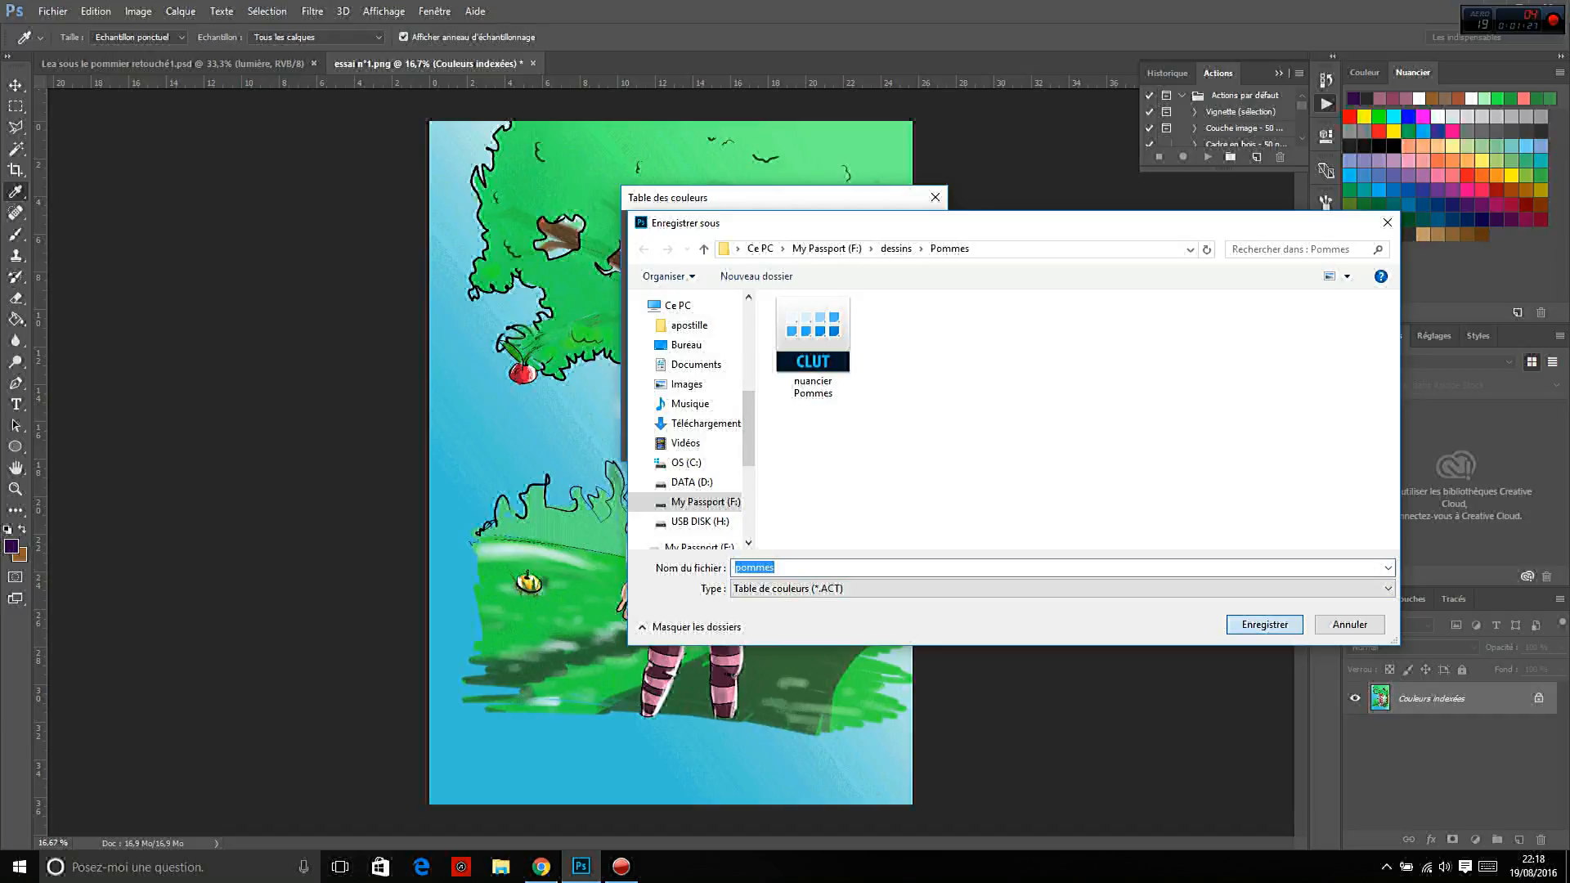
pyautogui.press('Return')
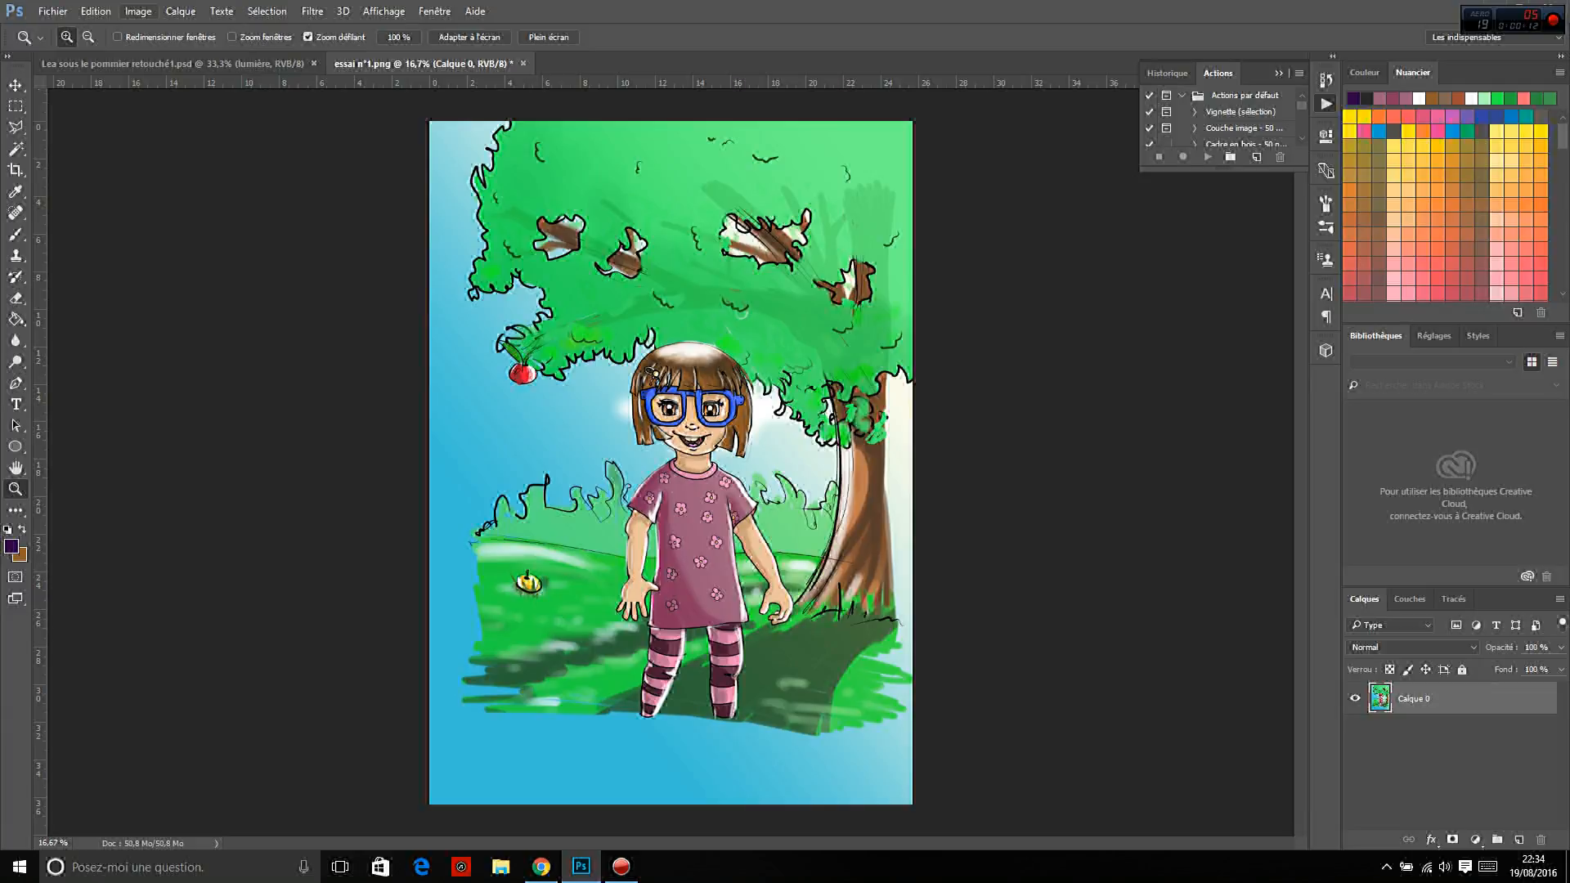
# Open the indexed-colour conversion settings for the RGB drawing and move the dialog away from the girl's face
pyautogui.click(139, 11)
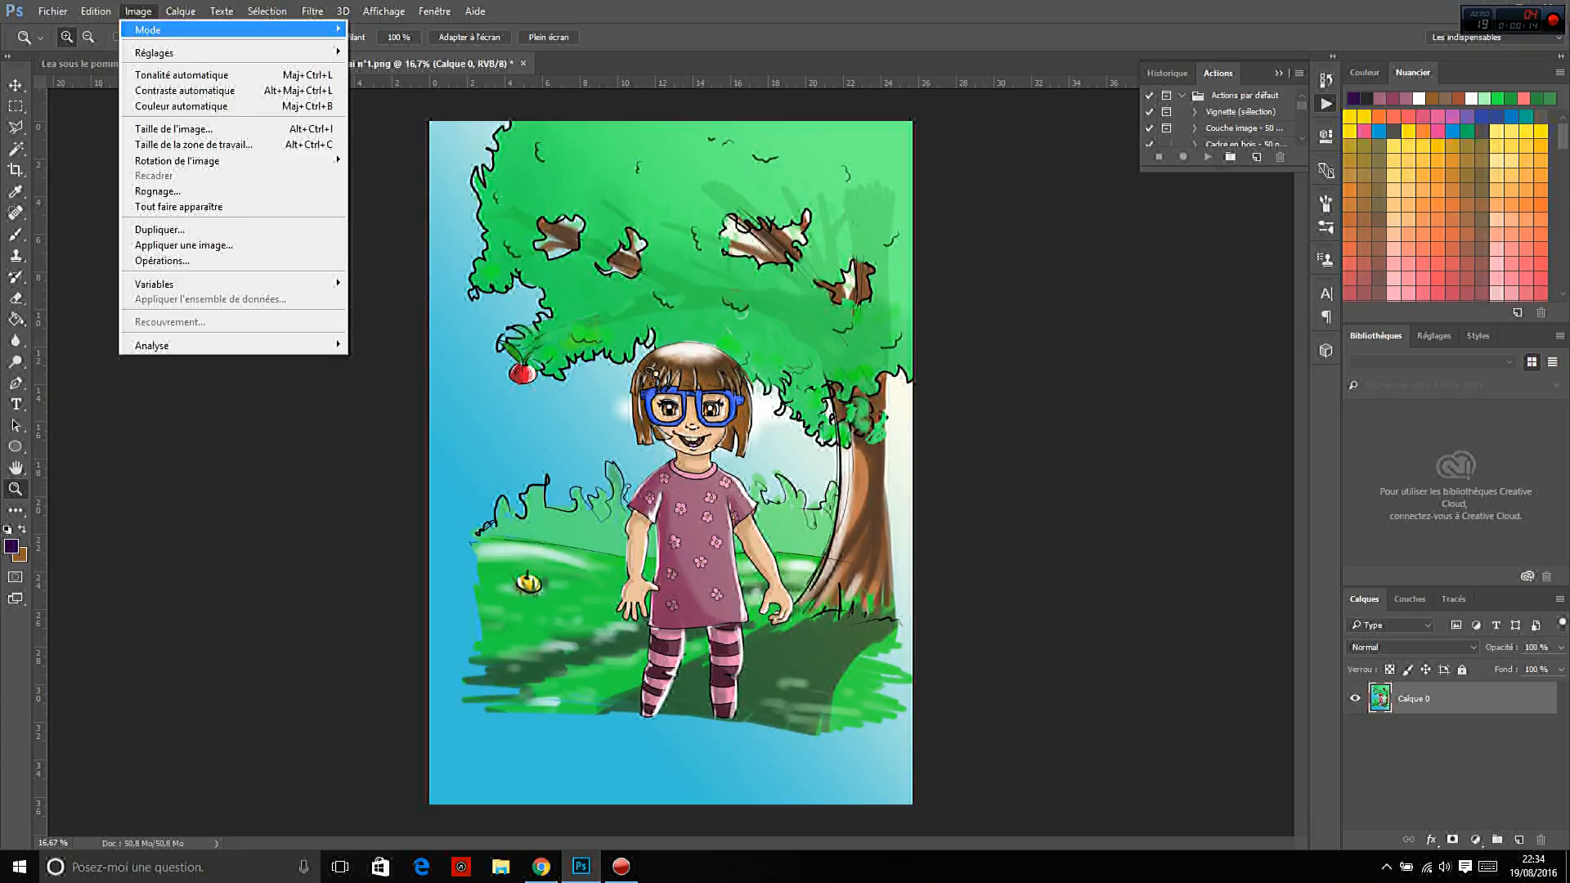
pyautogui.moveTo(163, 29)
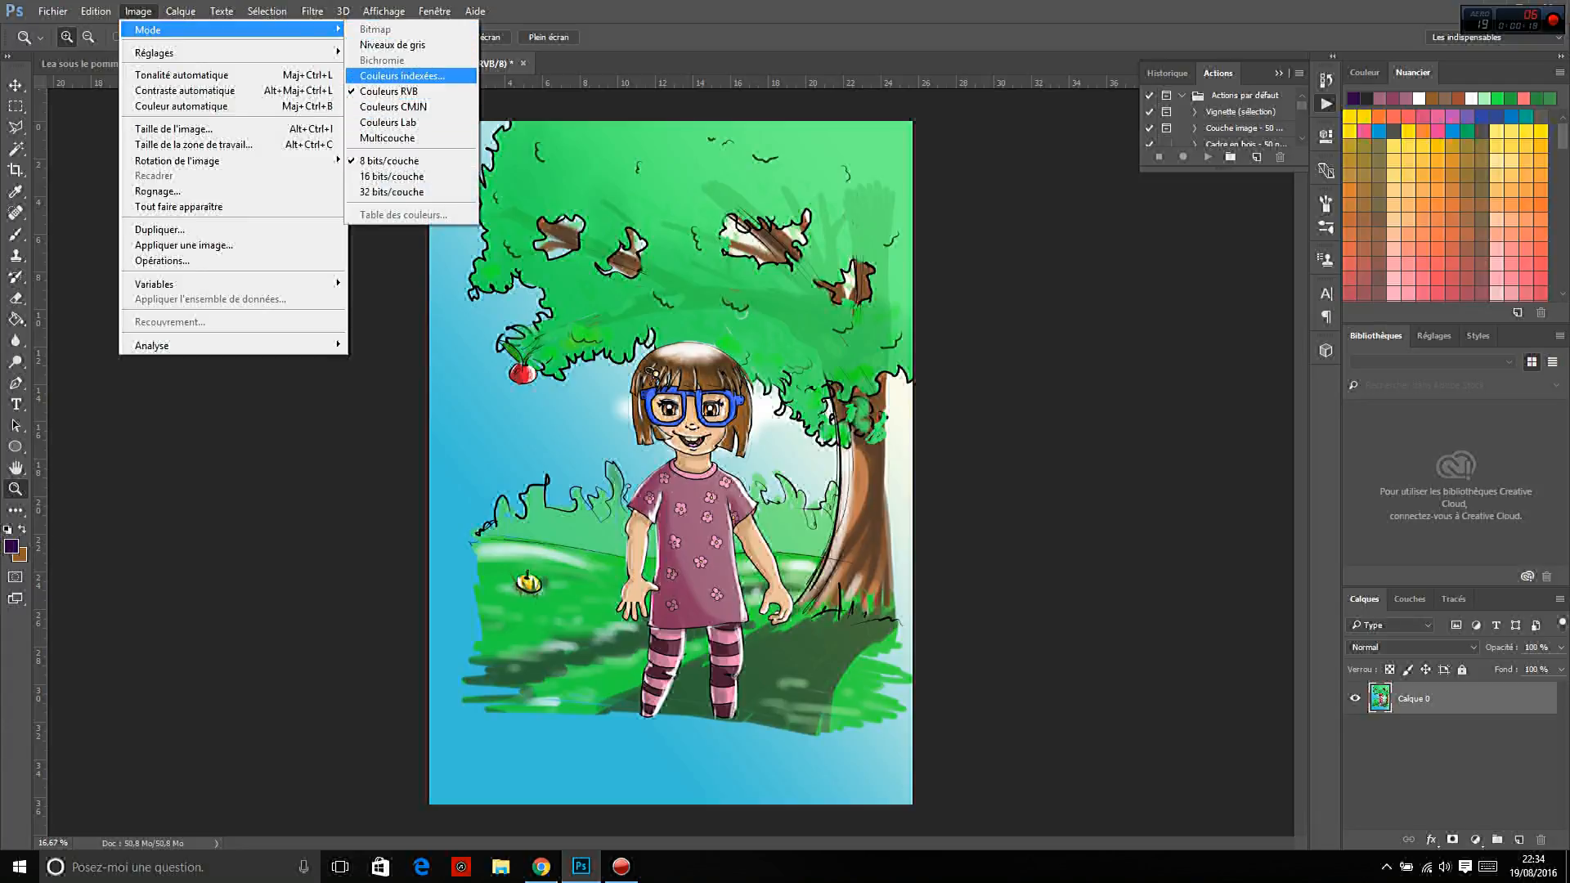
pyautogui.click(401, 76)
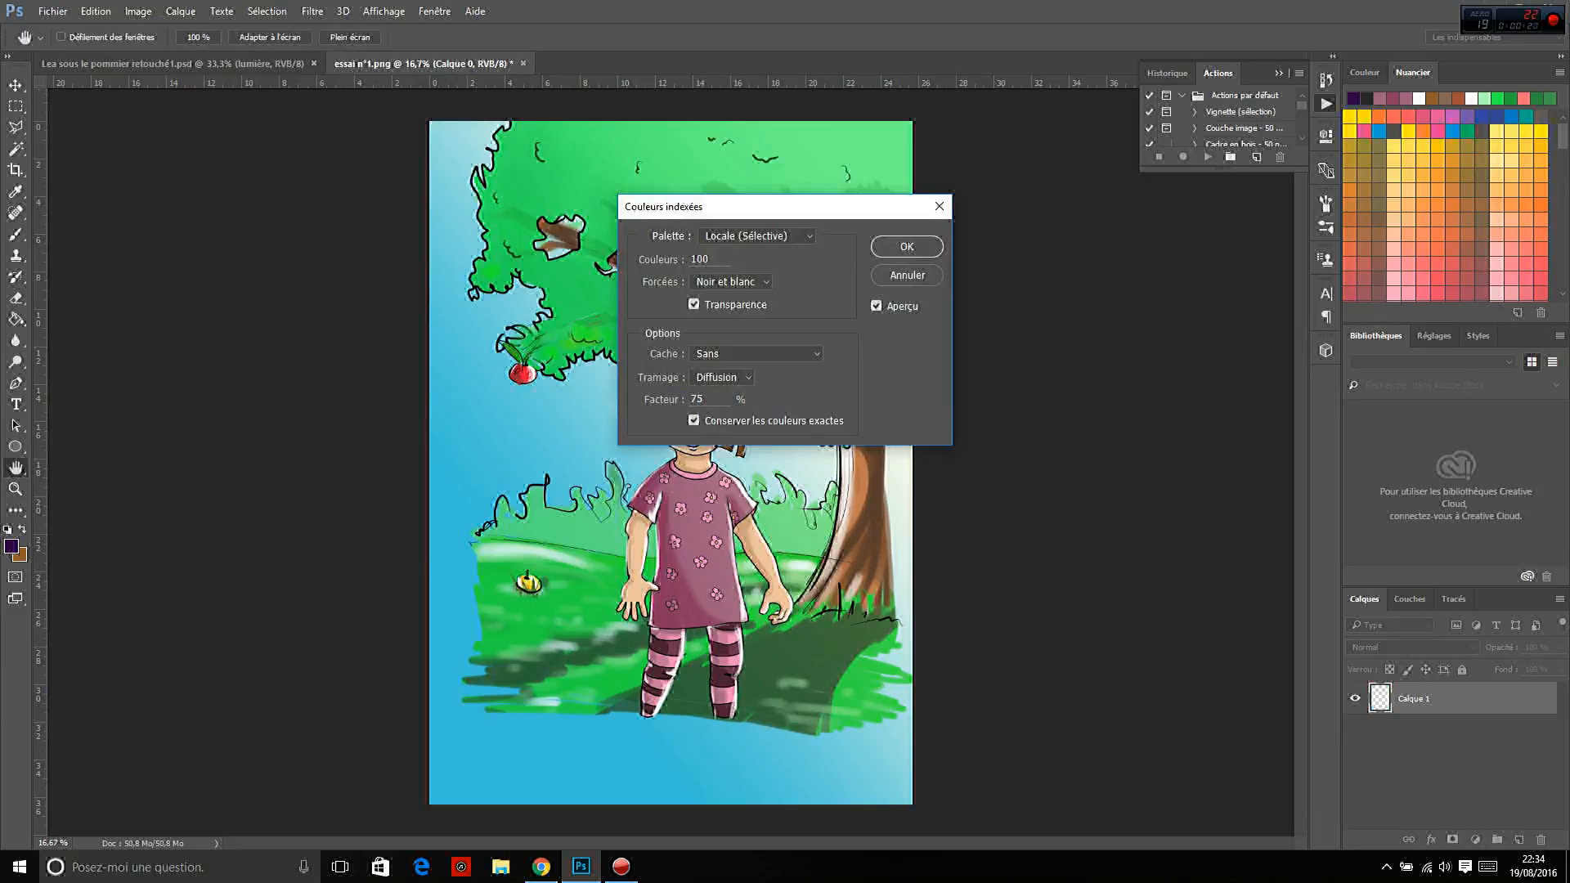
pyautogui.moveTo(749, 206); pyautogui.dragTo(927, 173)
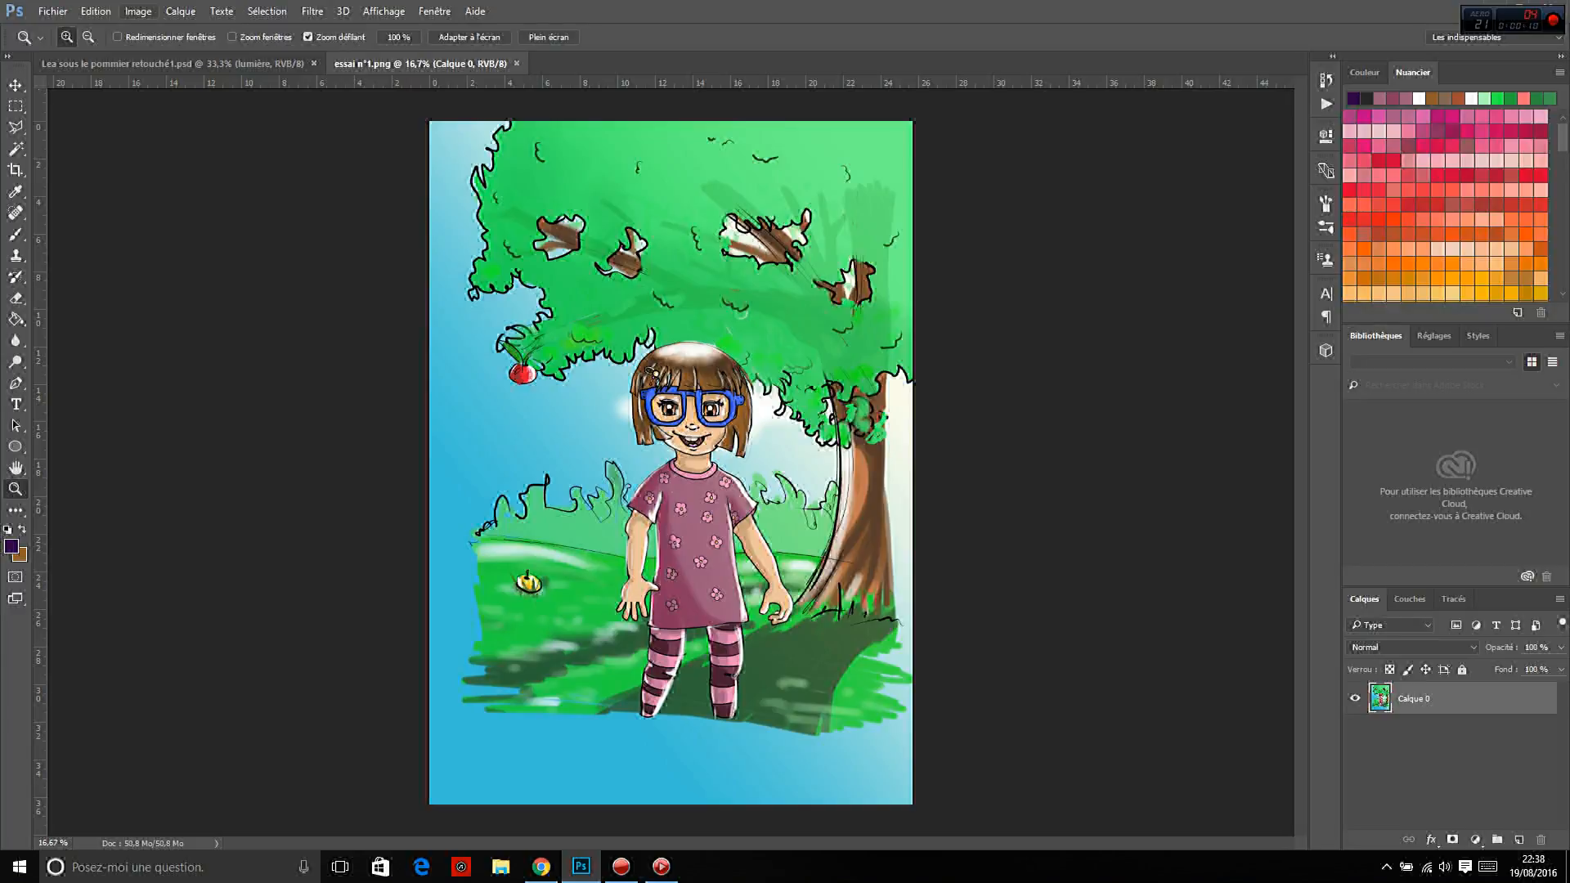
# Convert the drawing to indexed colours with the number of colours set to 255
pyautogui.click(139, 11)
pyautogui.moveTo(154, 53)
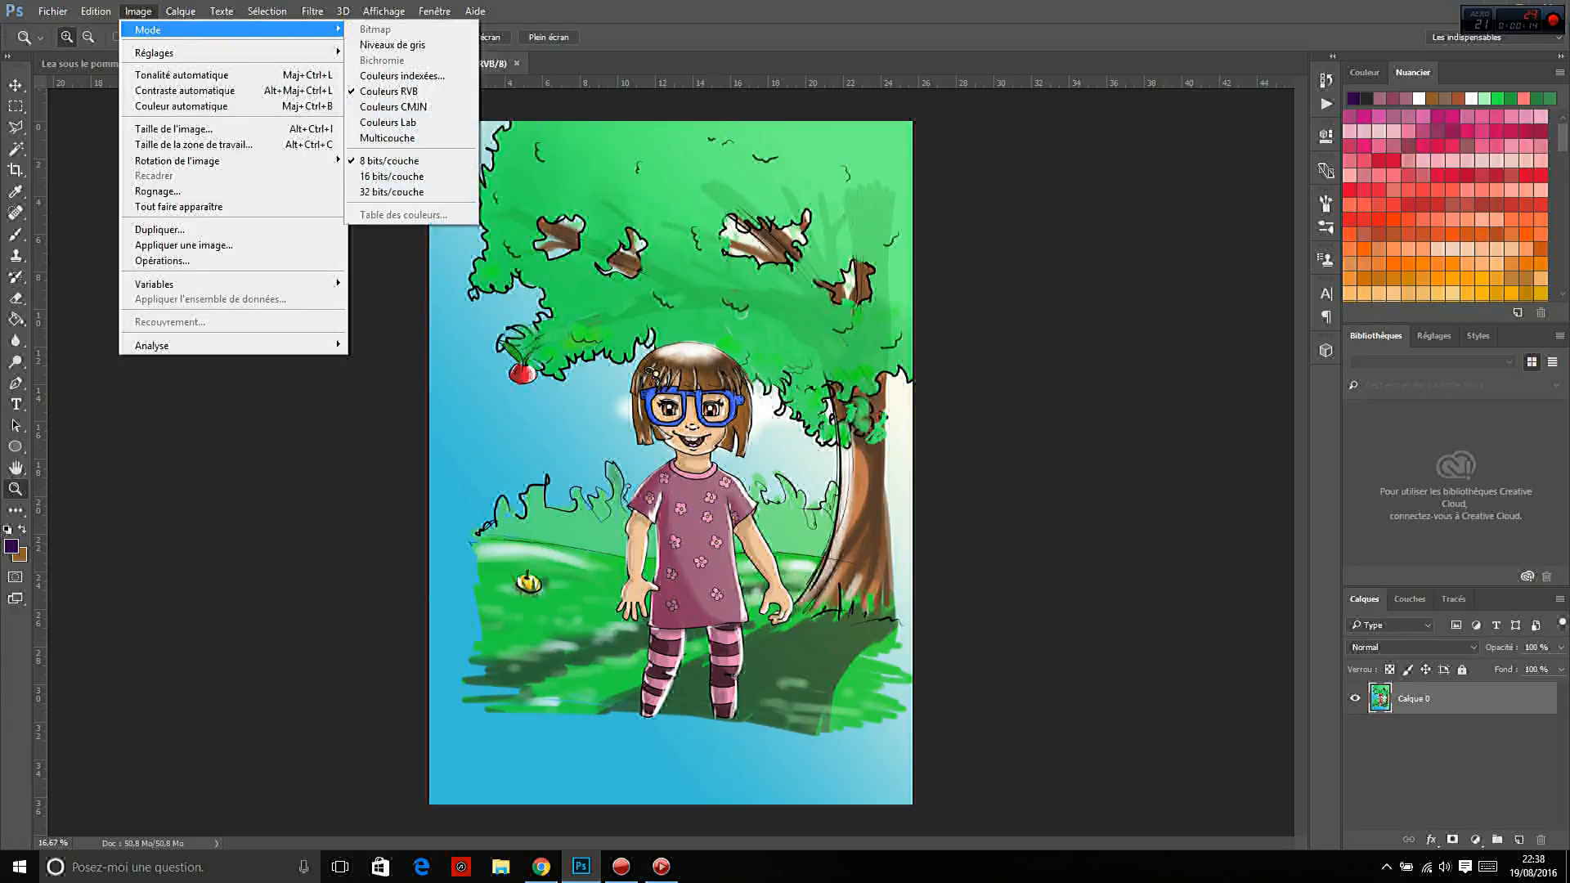
pyautogui.click(402, 75)
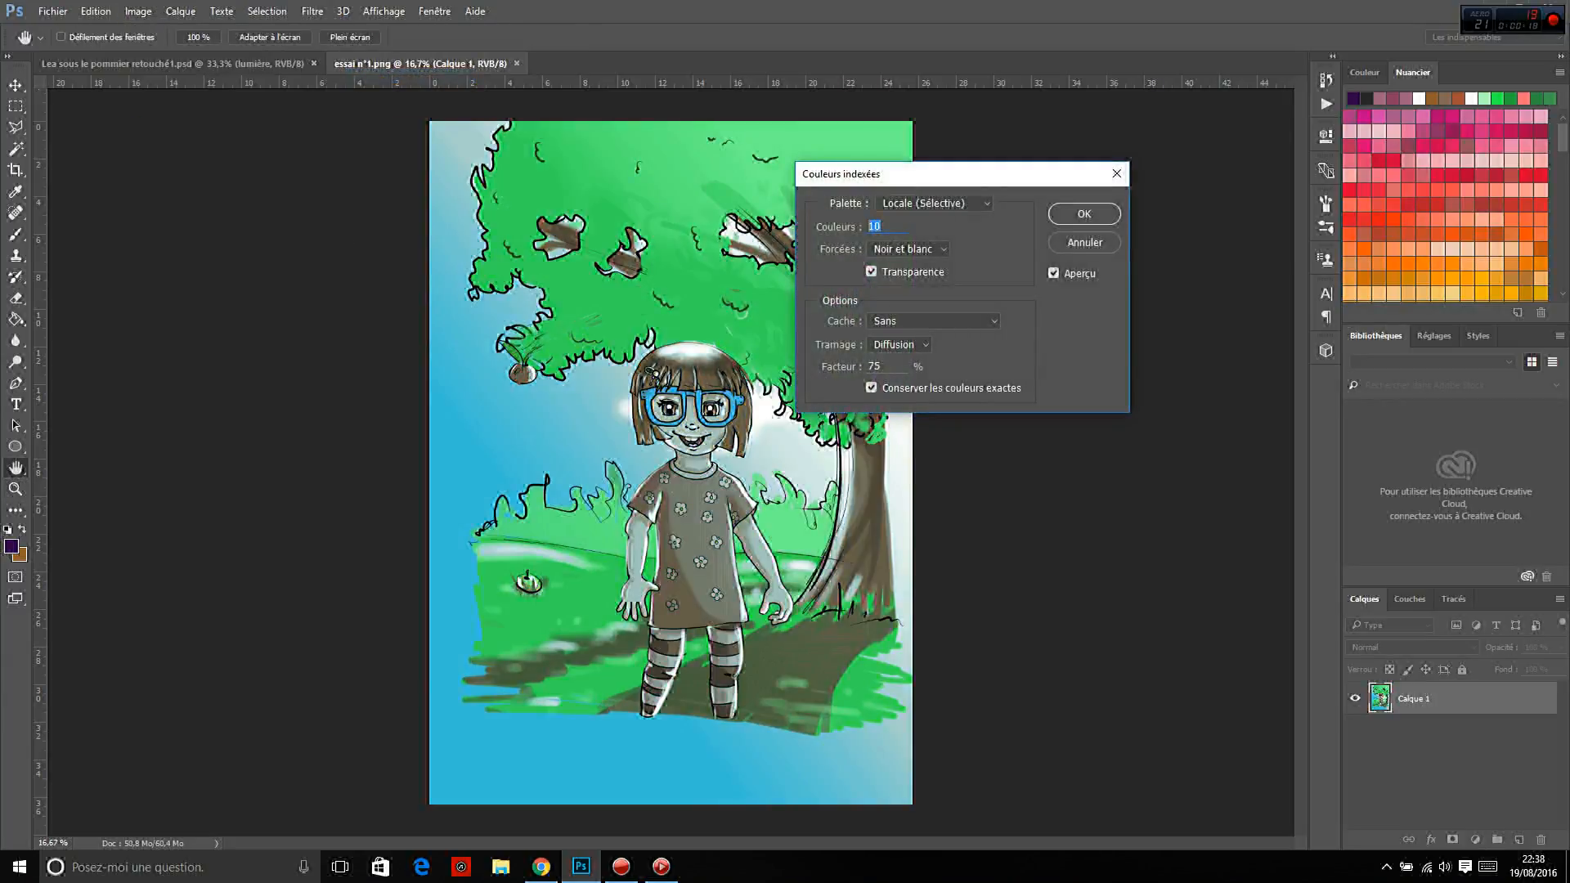
pyautogui.write('255')
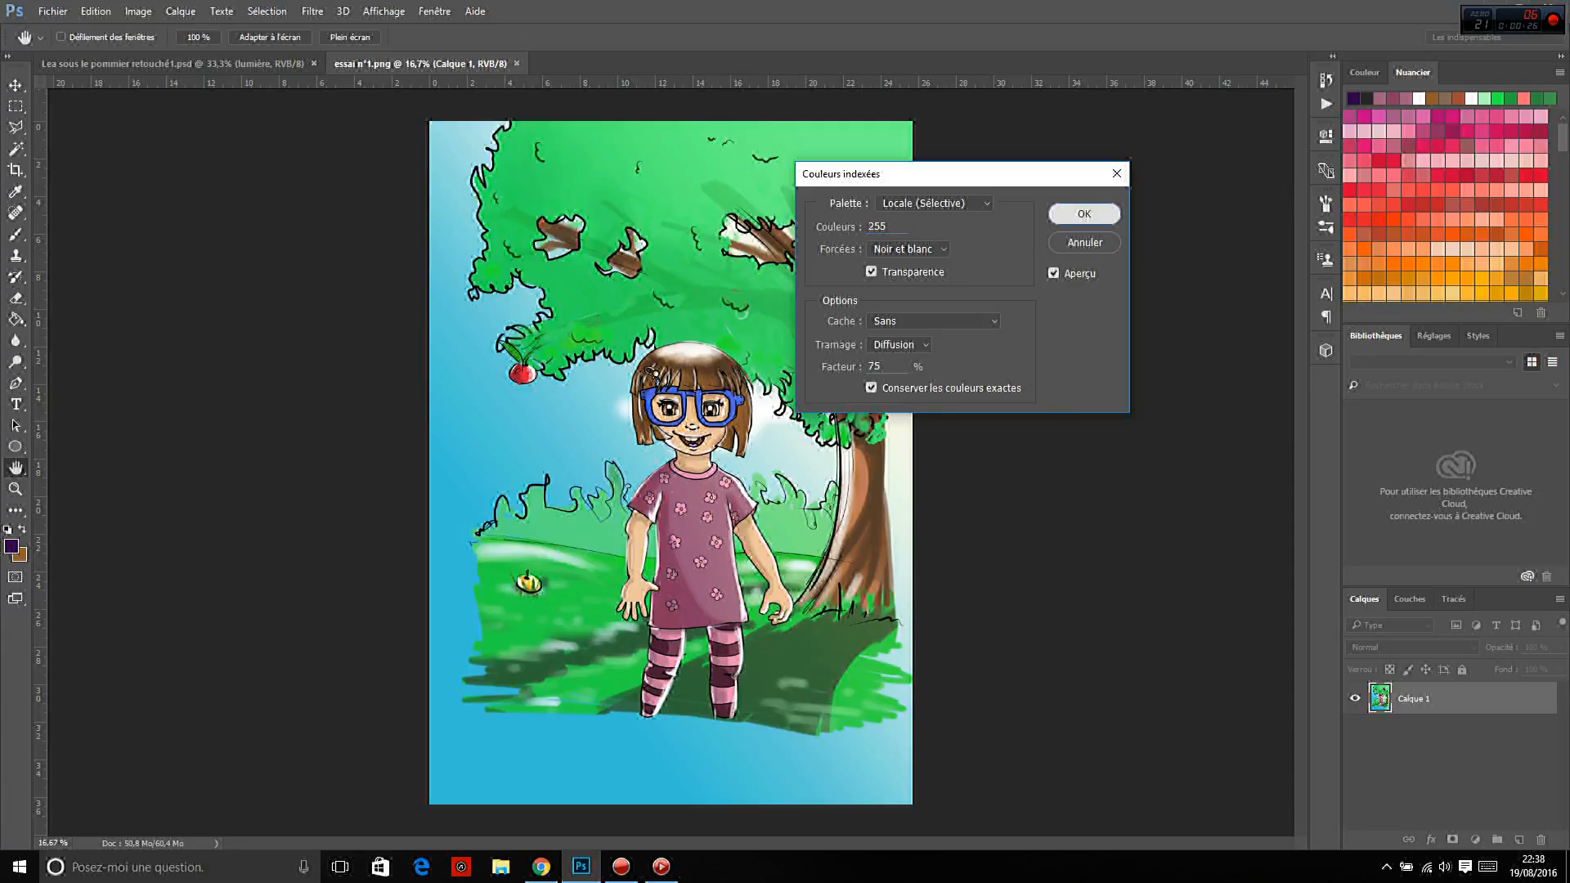
pyautogui.press('z')
pyautogui.click(1084, 213)
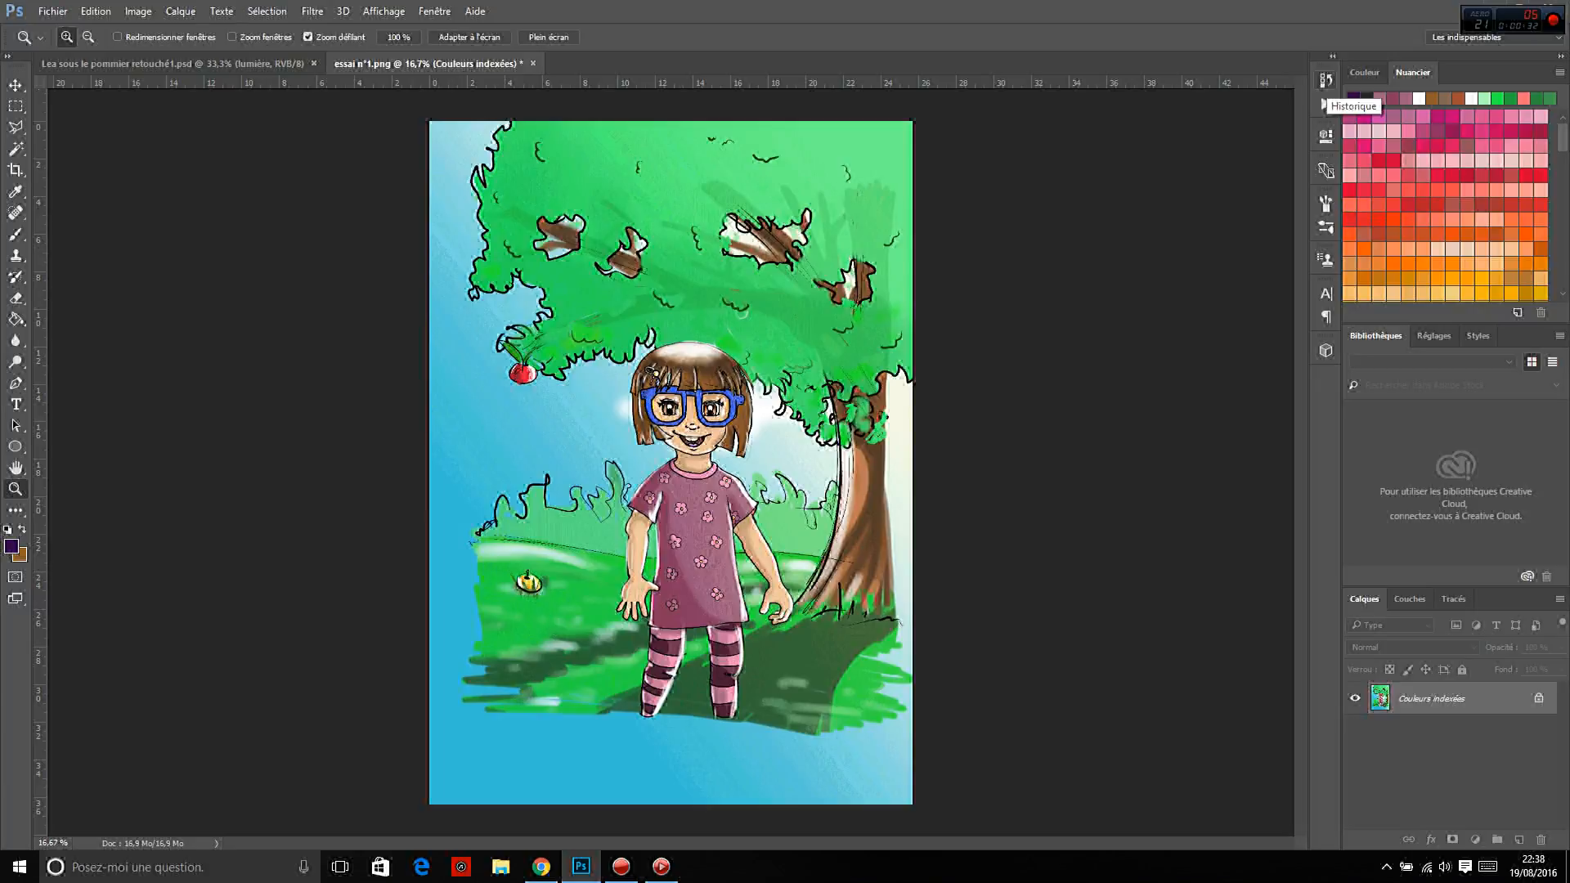
# Show the history and toggle the indexed-colour conversion off and on to compare both versions, leaving it undone
pyautogui.click(1325, 103)
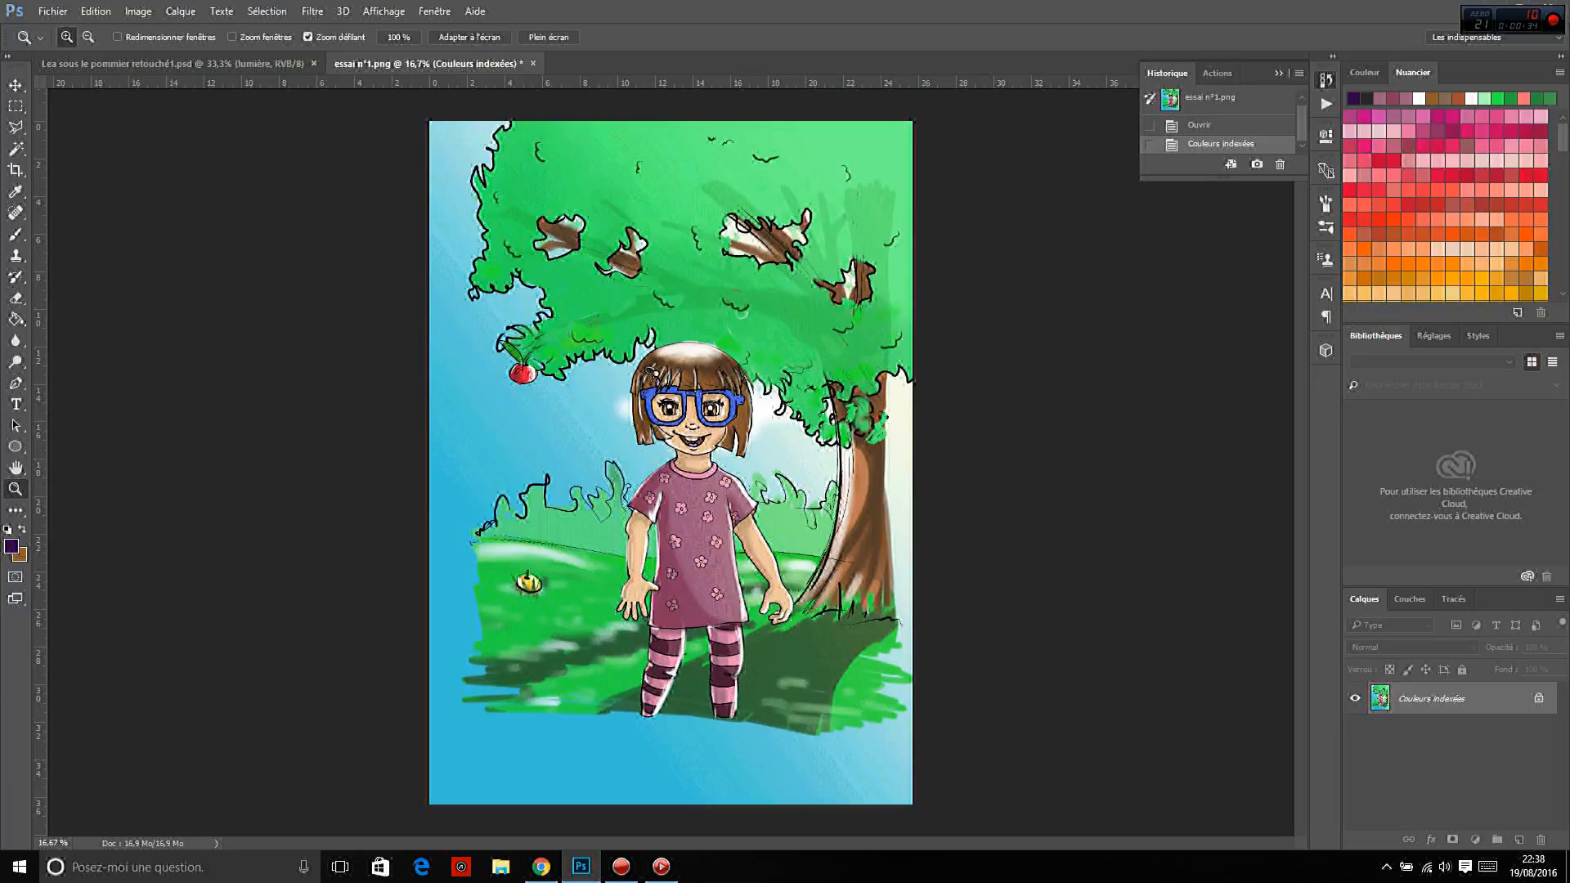
pyautogui.hotkey('ctrl', 'z')
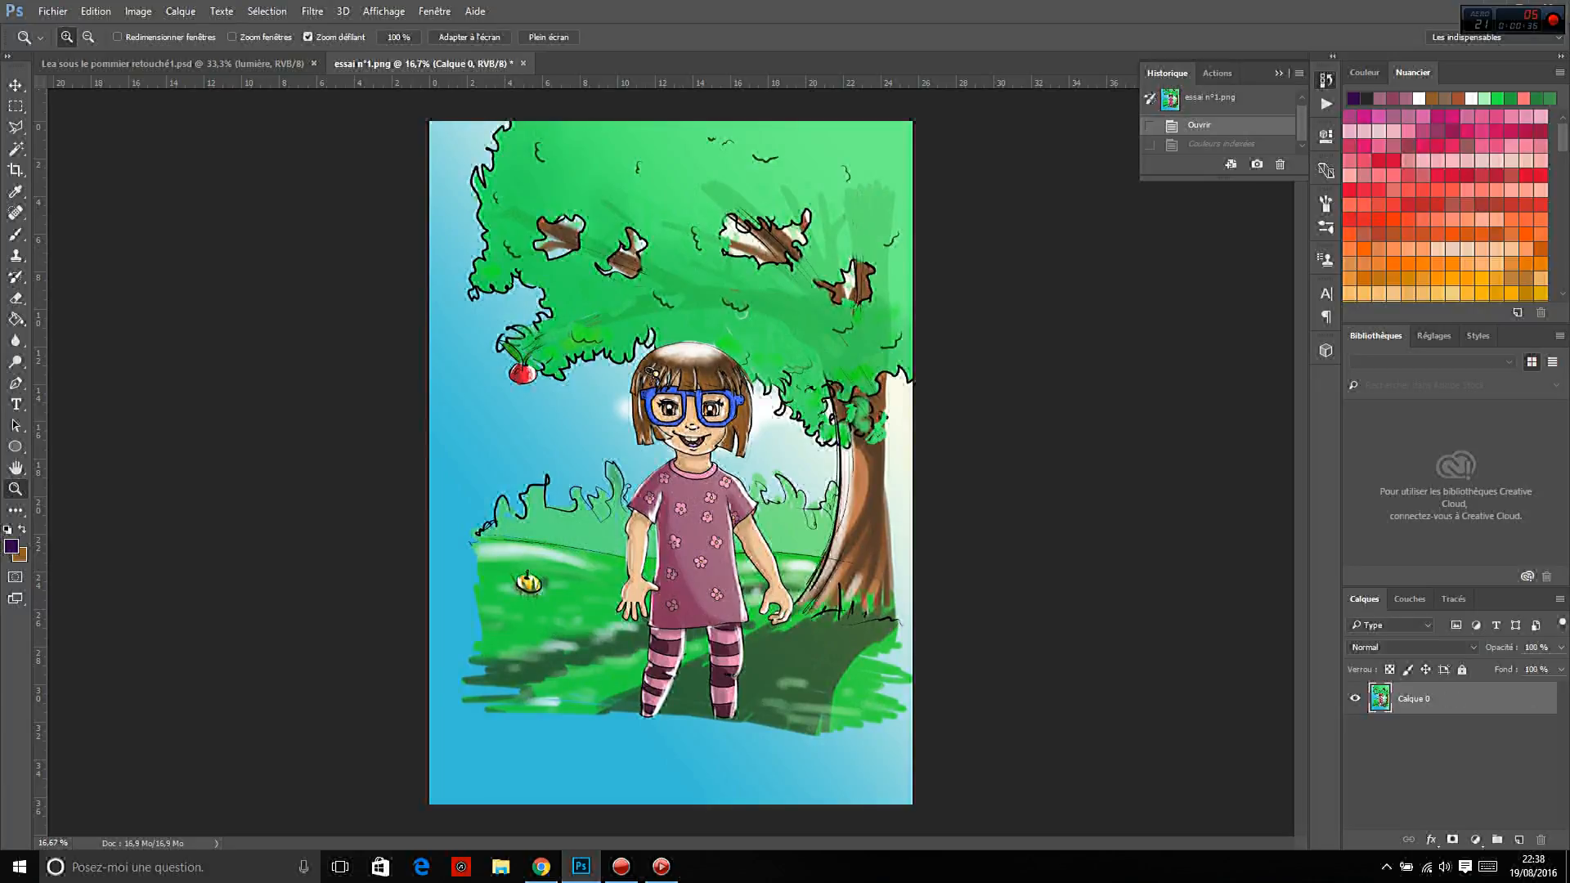
pyautogui.hotkey('ctrl', 'z')
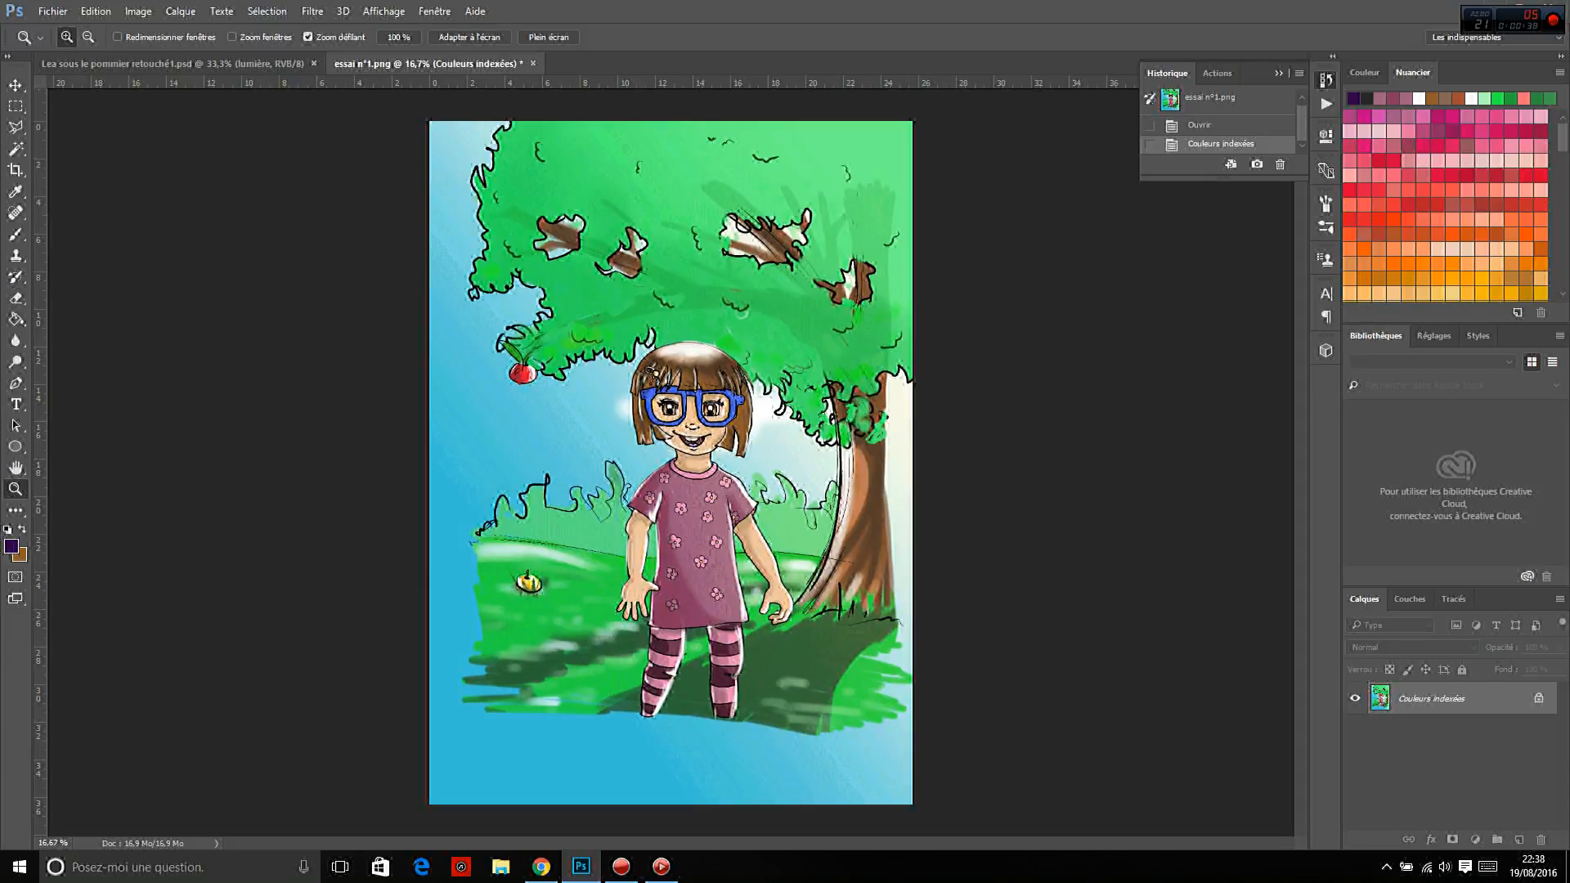
pyautogui.hotkey('ctrl', 'z')
pyautogui.hotkey('ctrl', 'z')
pyautogui.hotkey('ctrl', 'z')
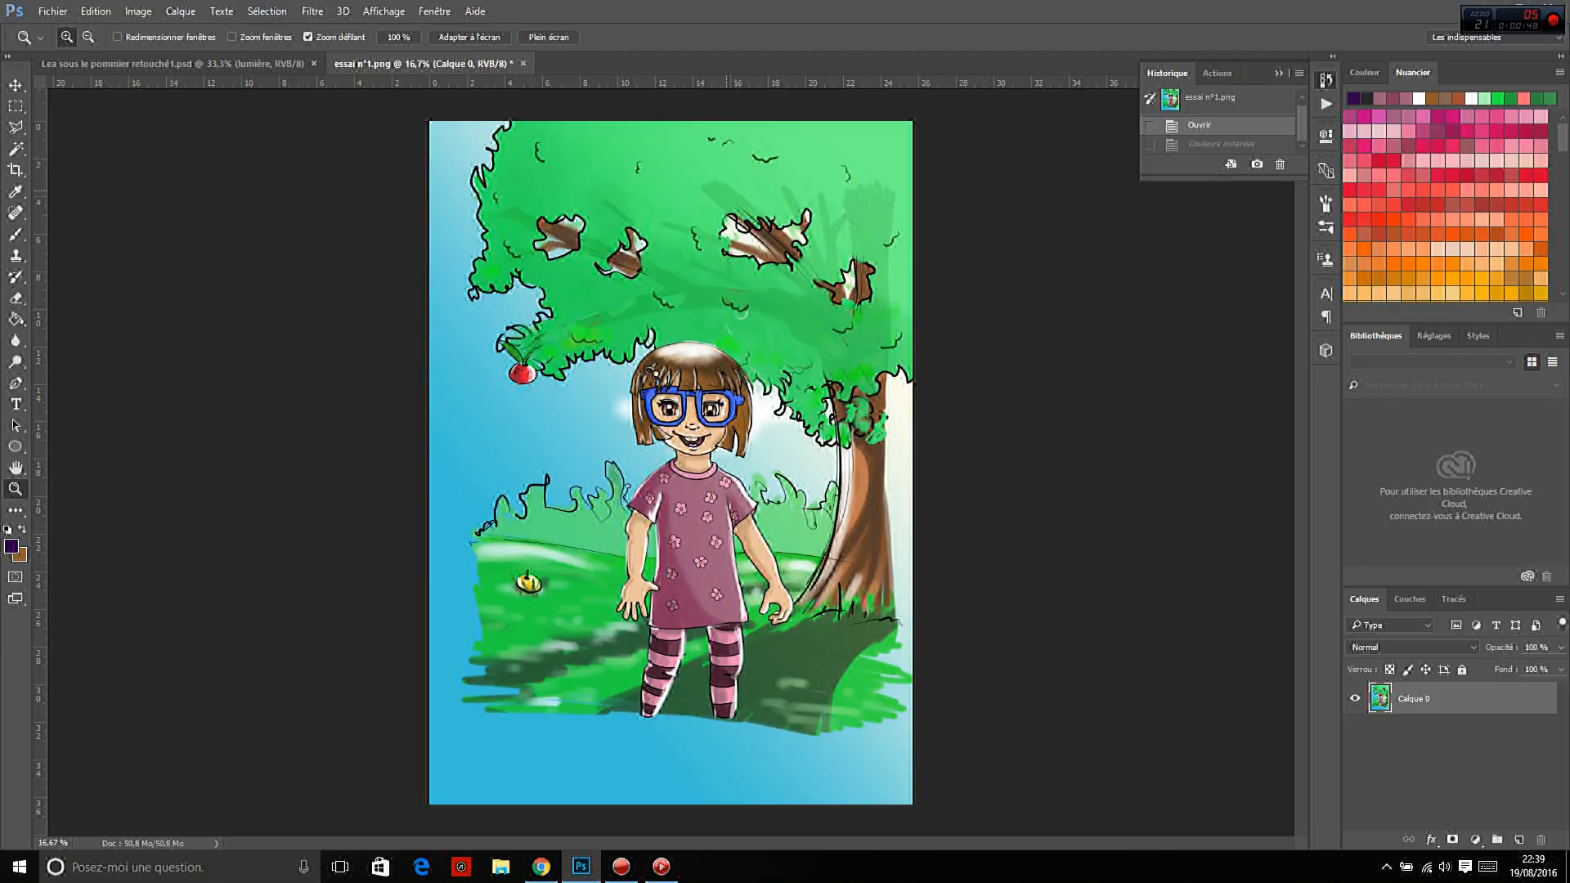
# Convert the RGB drawing to indexed colours again
pyautogui.click(180, 11)
pyautogui.moveTo(148, 30)
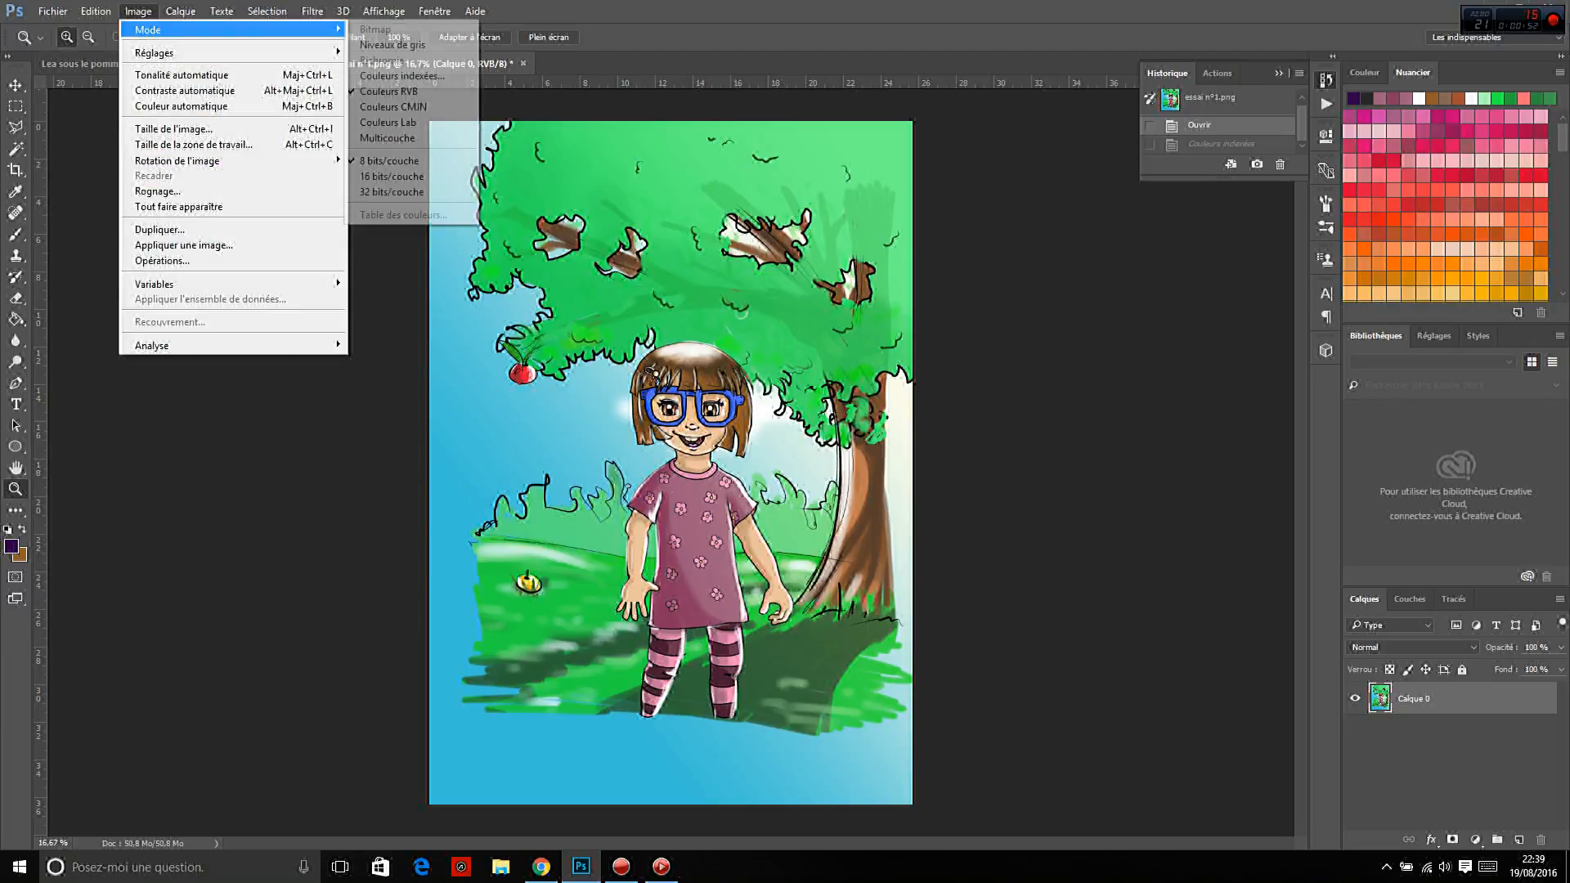
pyautogui.click(401, 76)
# View the image's colour table beside the drawing, close it and undo the indexed-colour conversion
pyautogui.moveTo(148, 29)
pyautogui.click(401, 214)
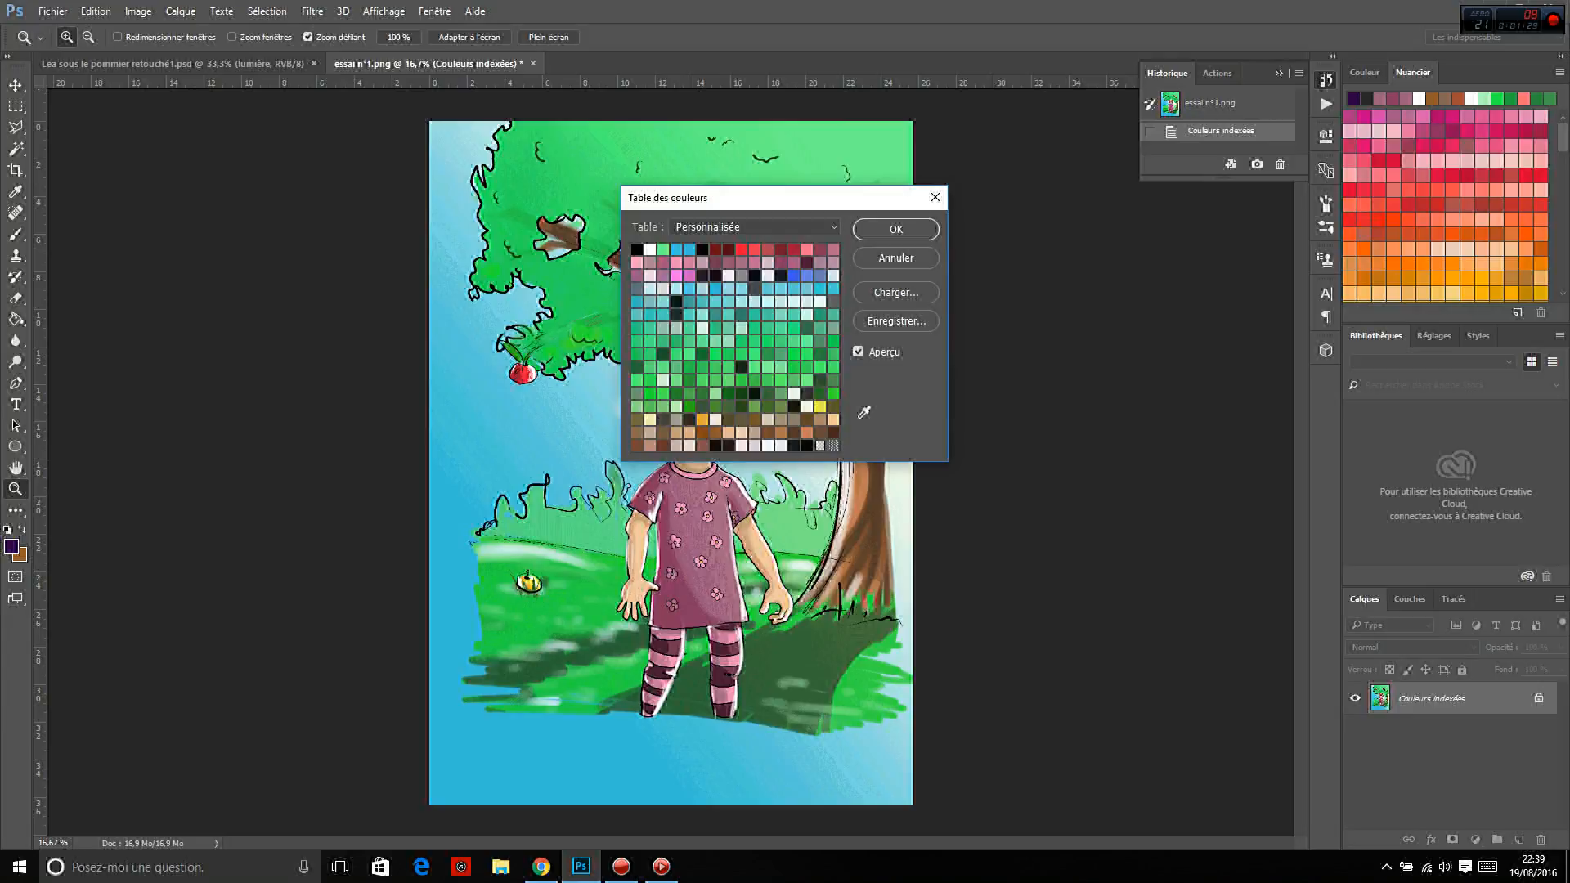
pyautogui.moveTo(740, 199); pyautogui.dragTo(1073, 214)
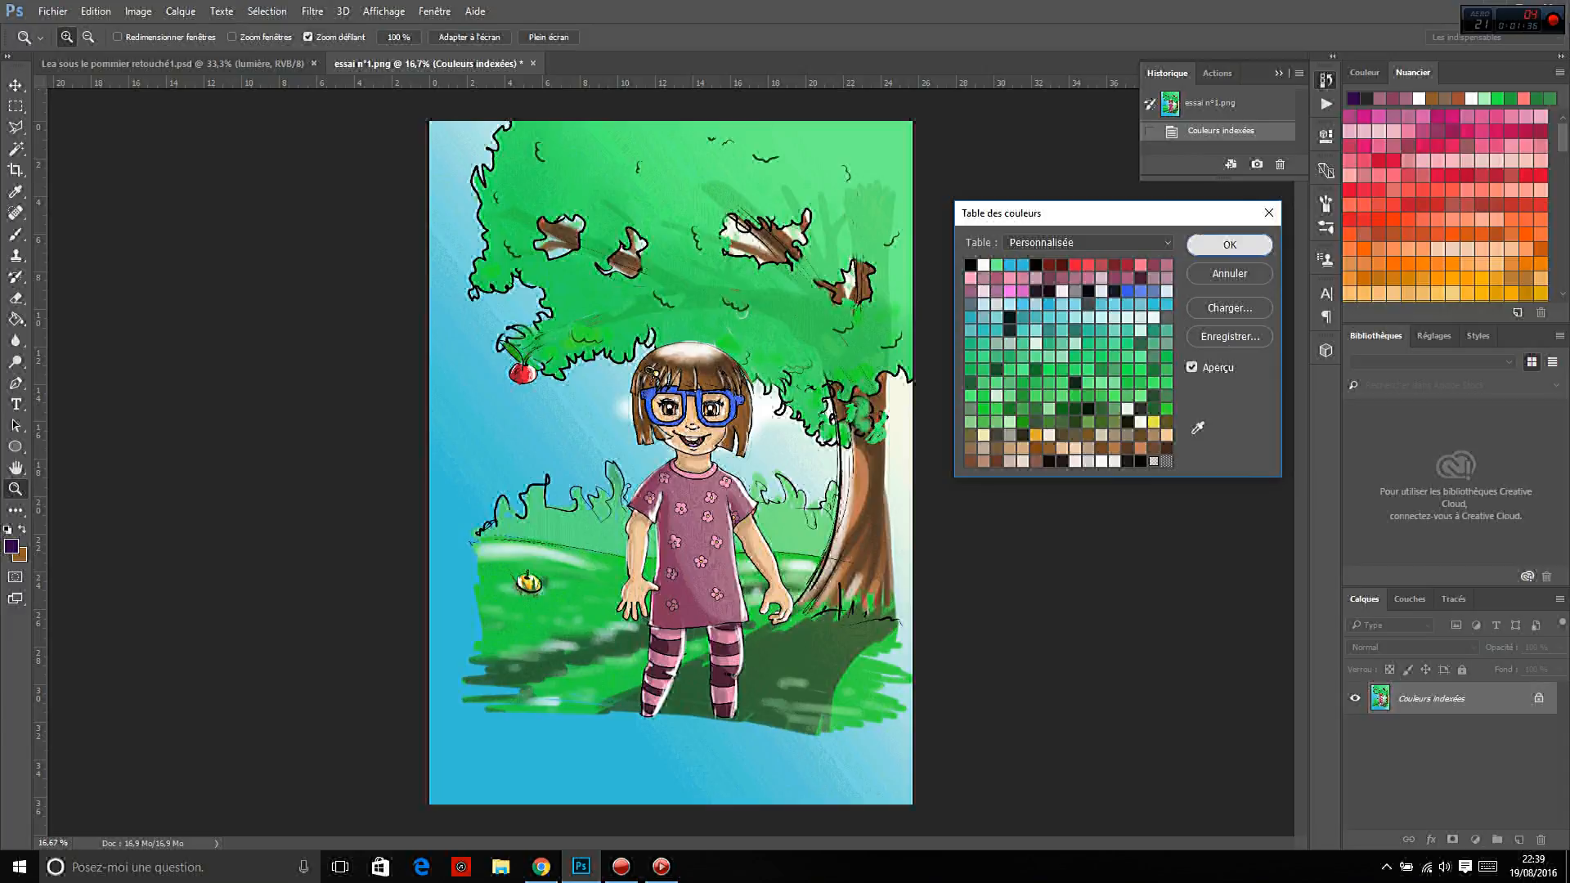
pyautogui.click(1229, 244)
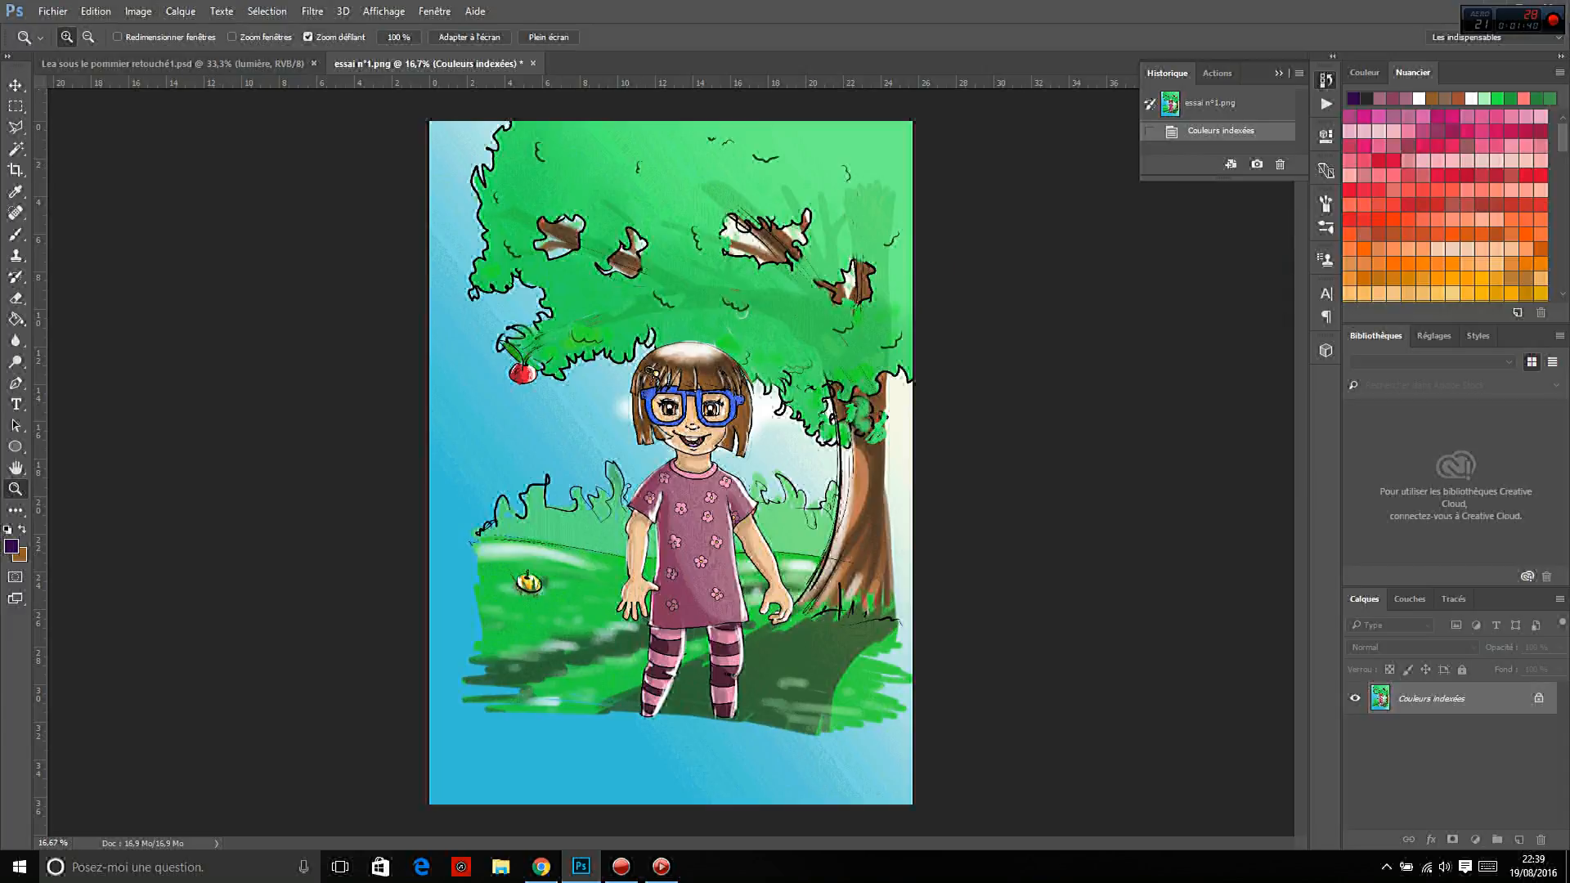
pyautogui.hotkey('ctrl', 'z')
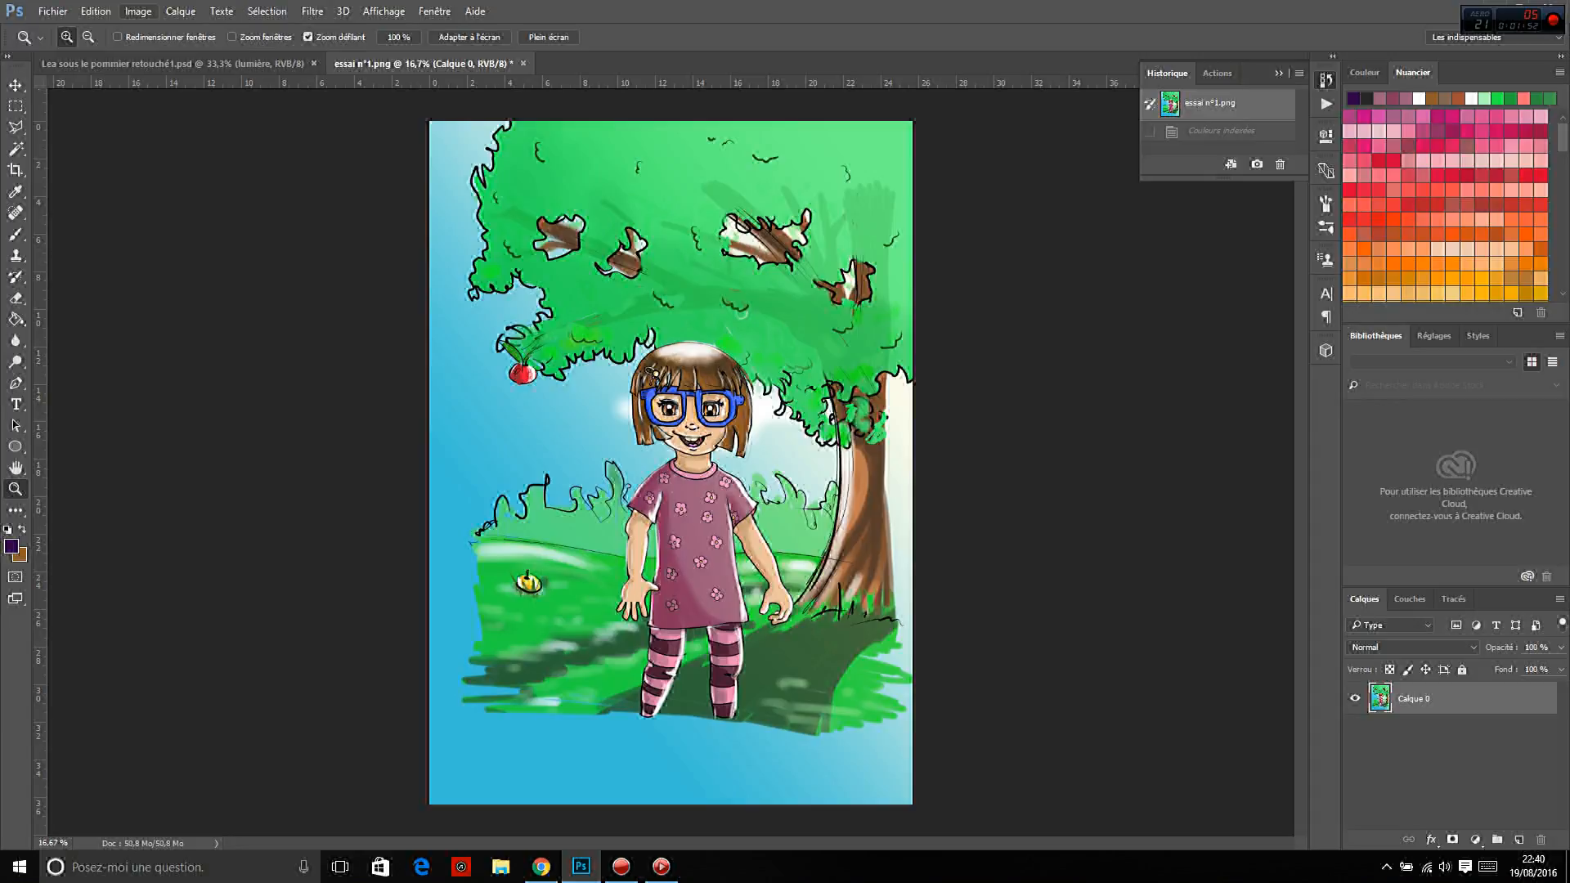
# Convert the RGB drawing to indexed colours with the number of colours set to 20
pyautogui.click(137, 11)
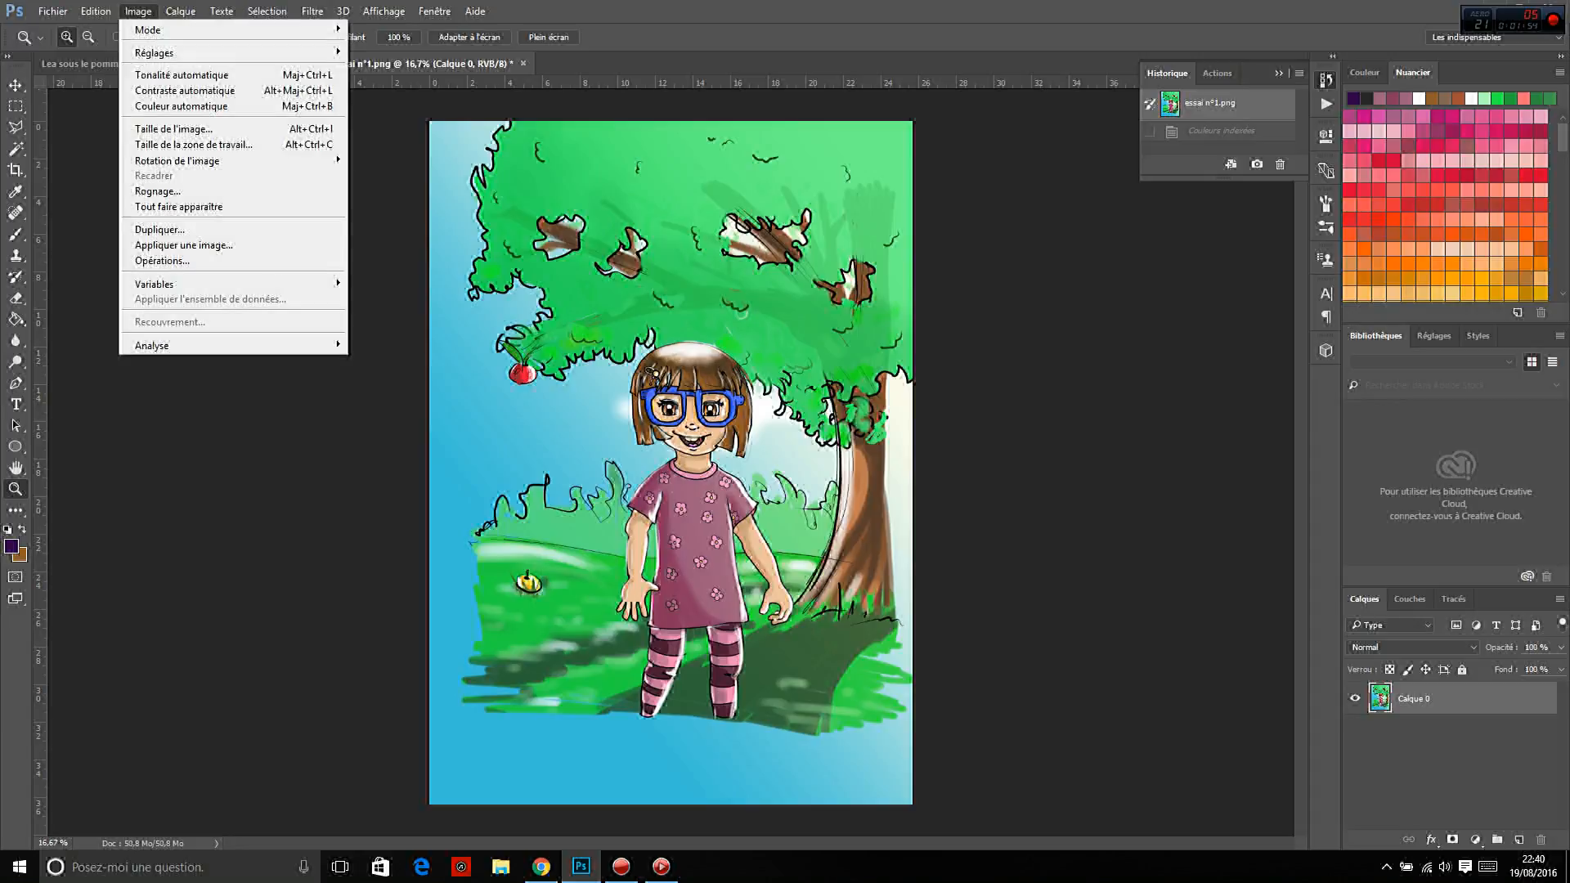
pyautogui.moveTo(148, 30)
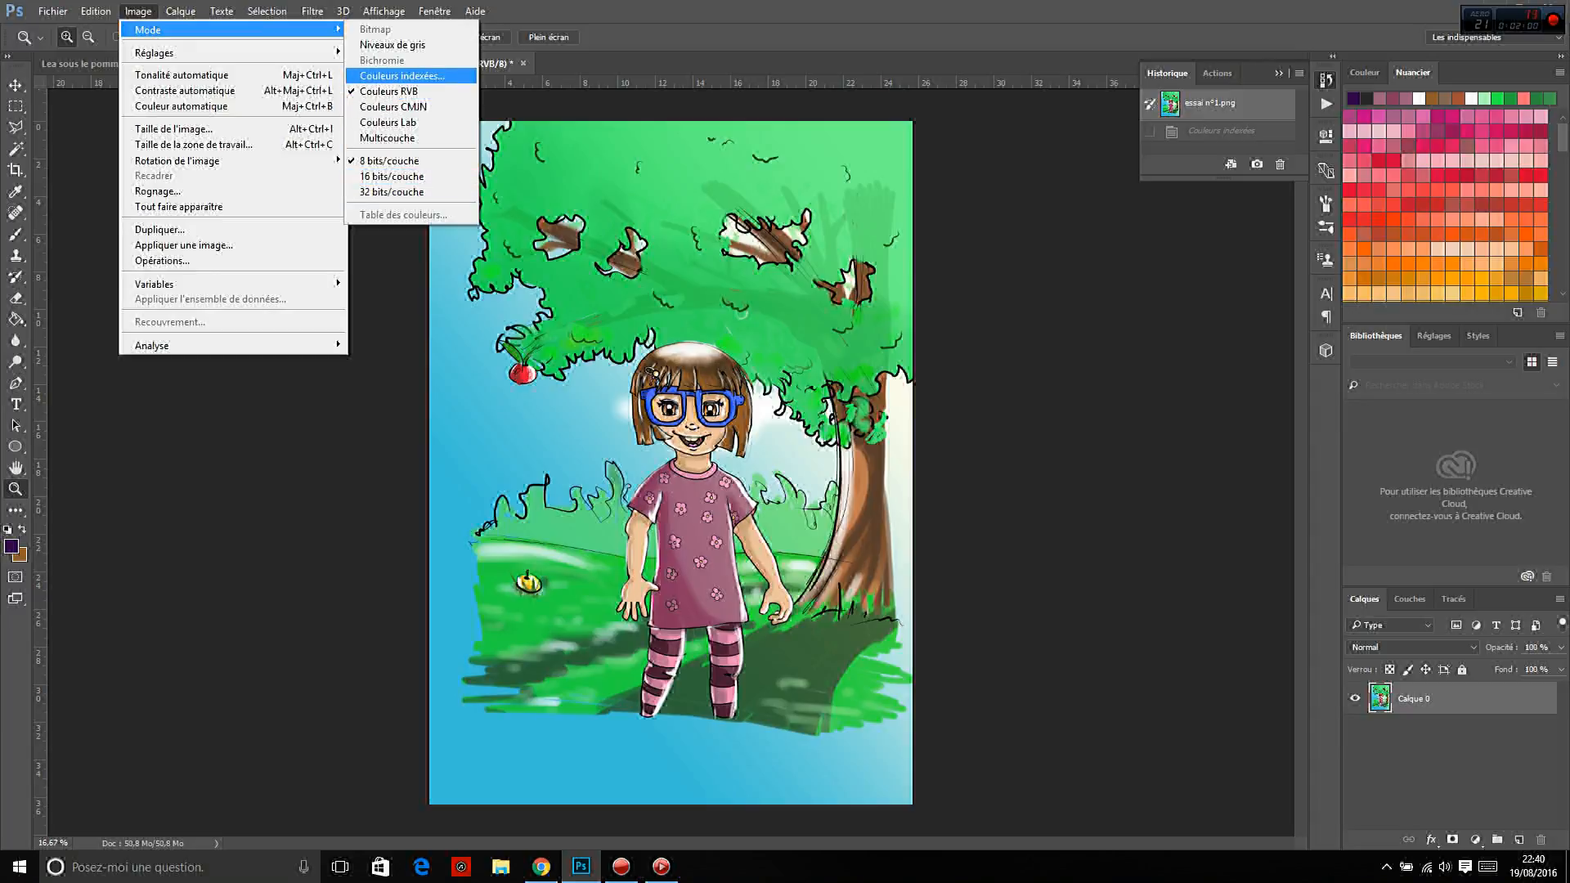
pyautogui.click(401, 75)
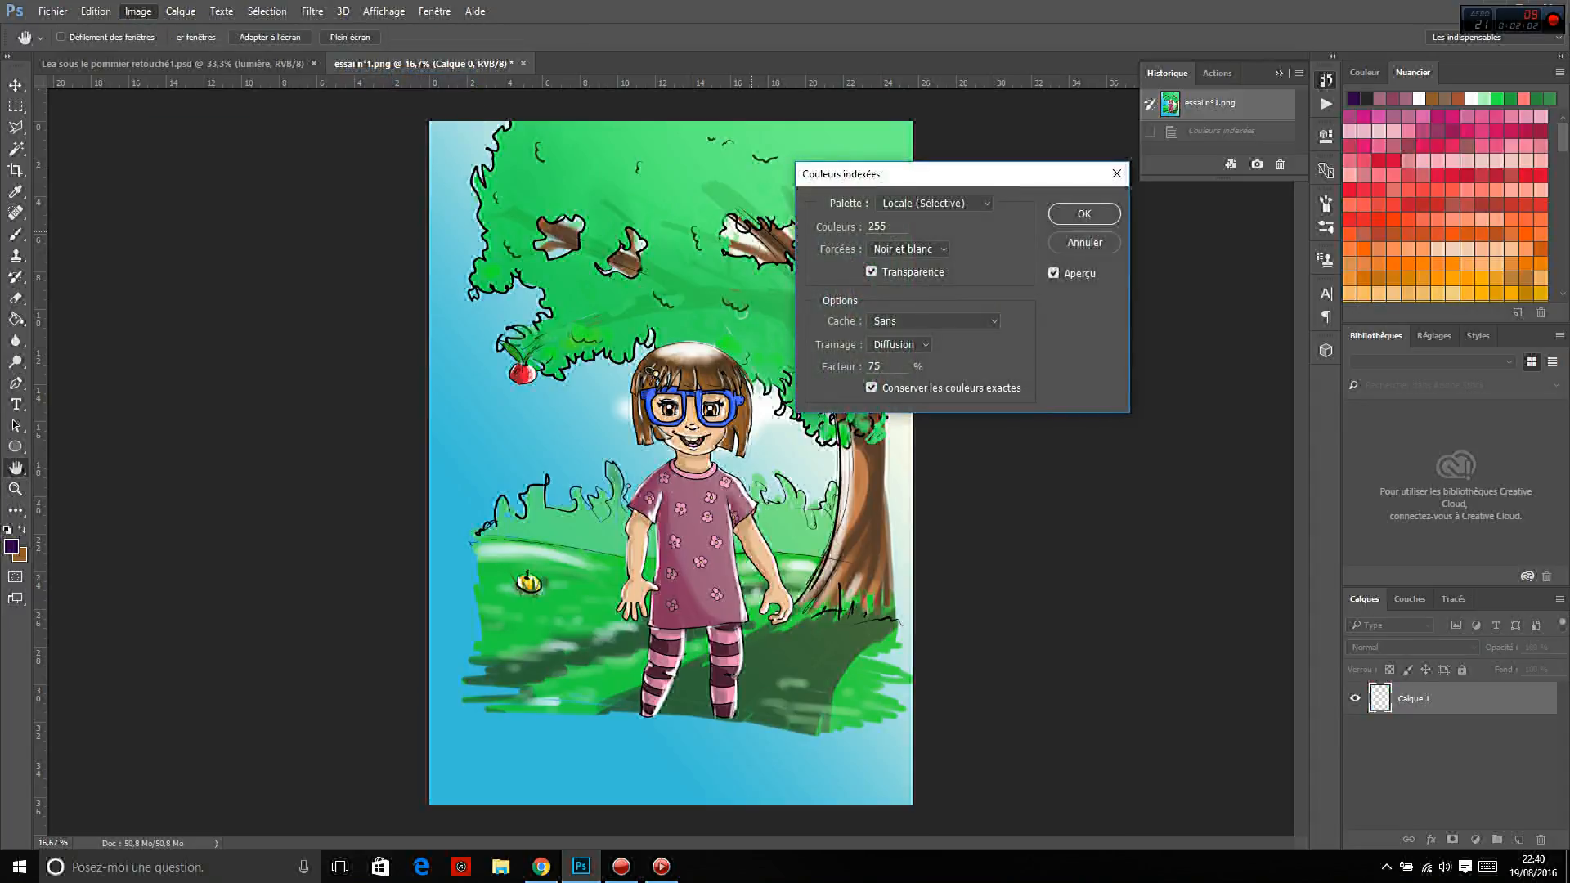
pyautogui.press('BackSpace')
pyautogui.press('BackSpace')
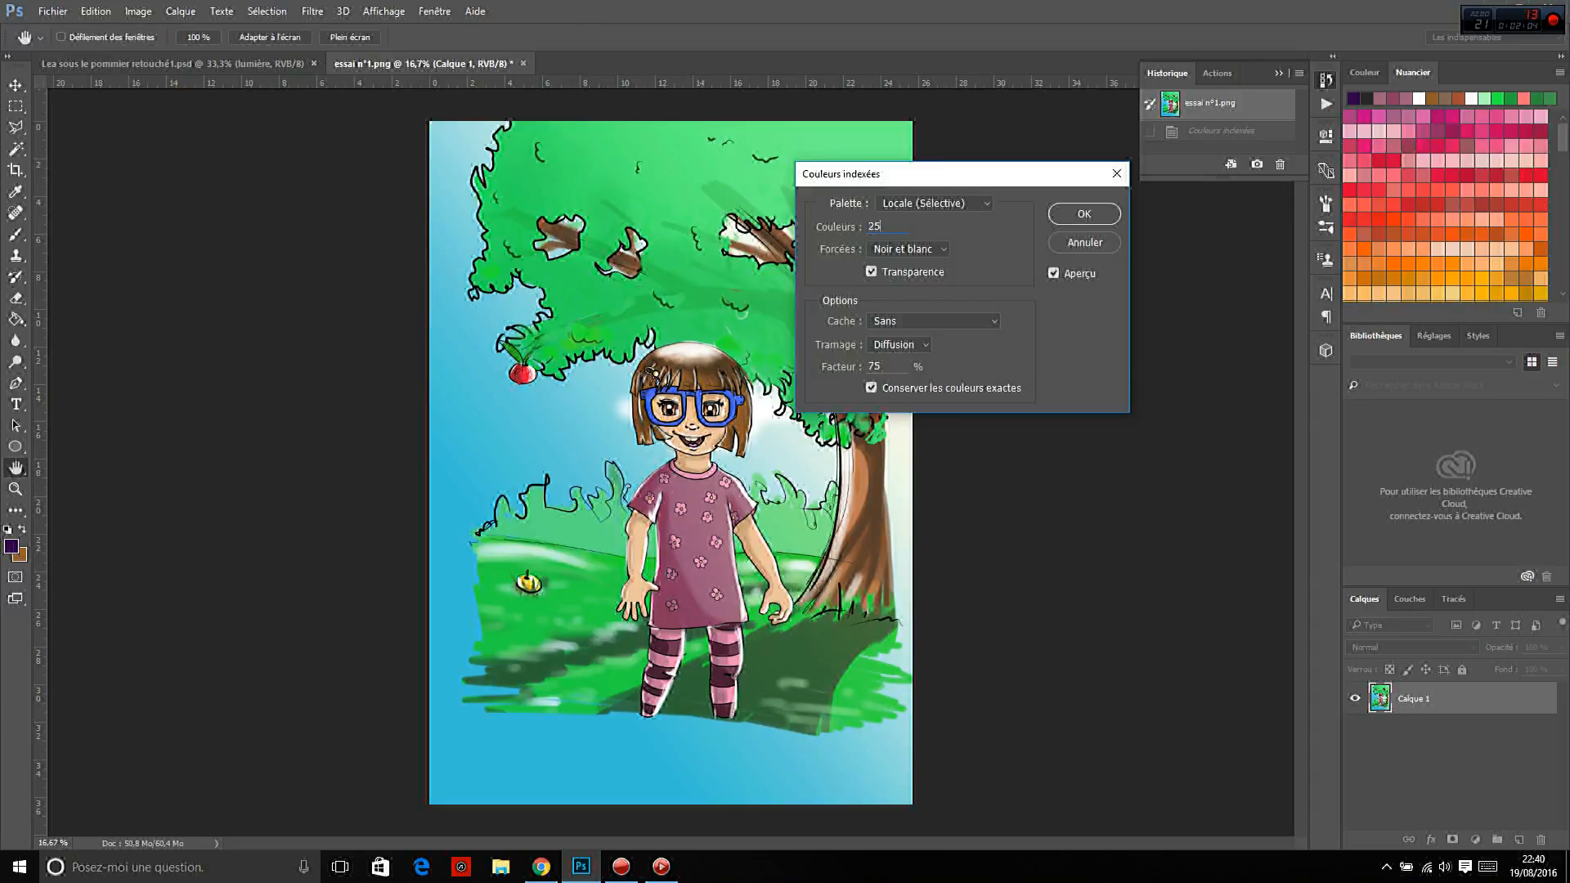
pyautogui.write('0')
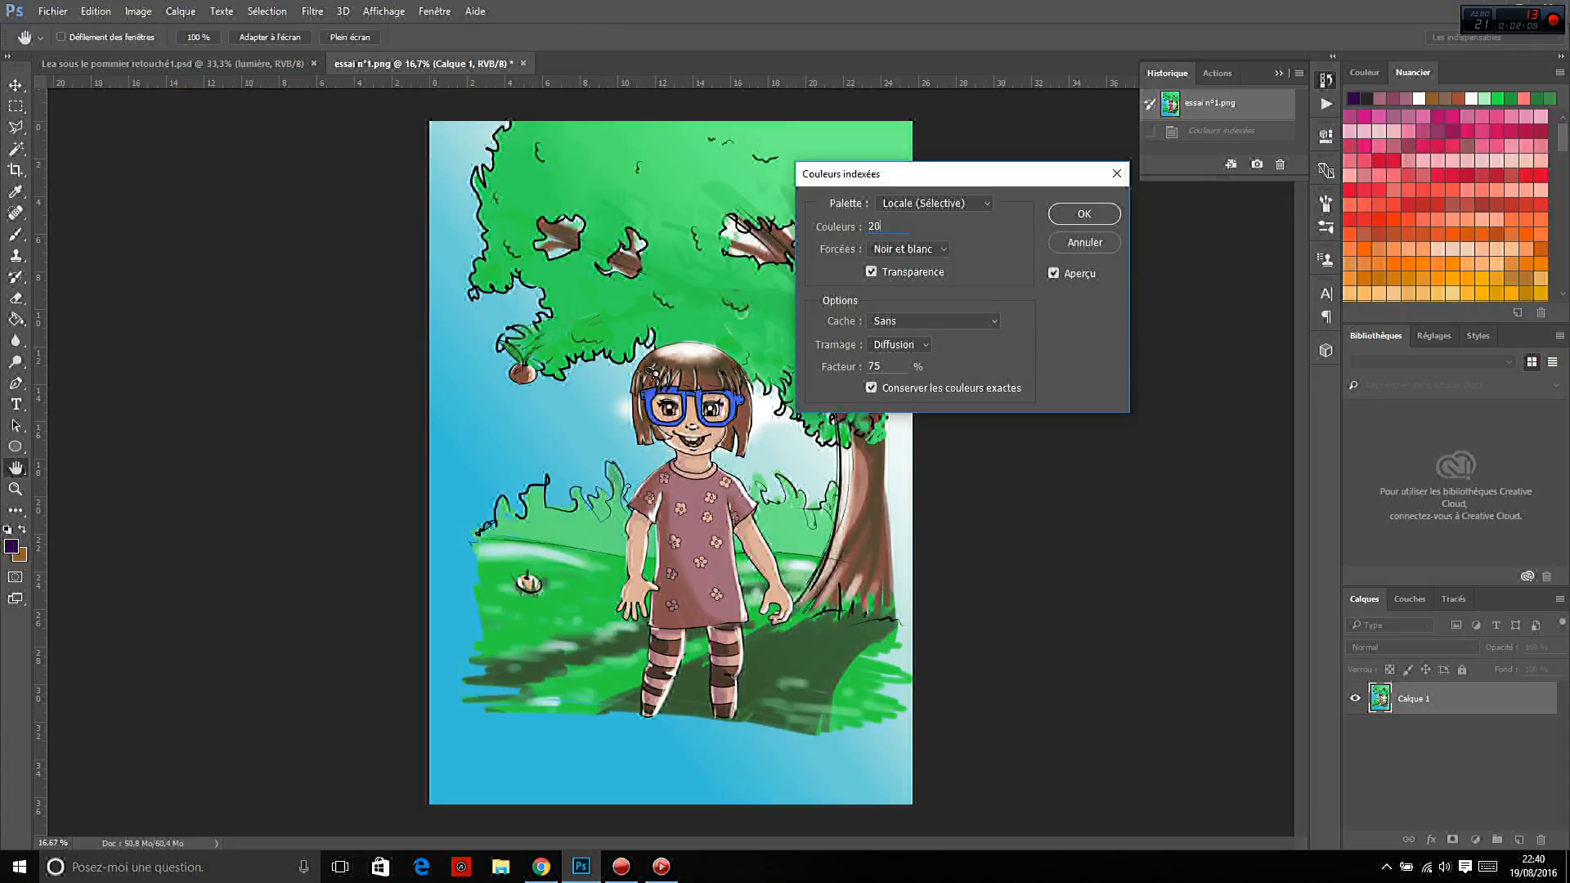
pyautogui.press('Return')
pyautogui.press('z')
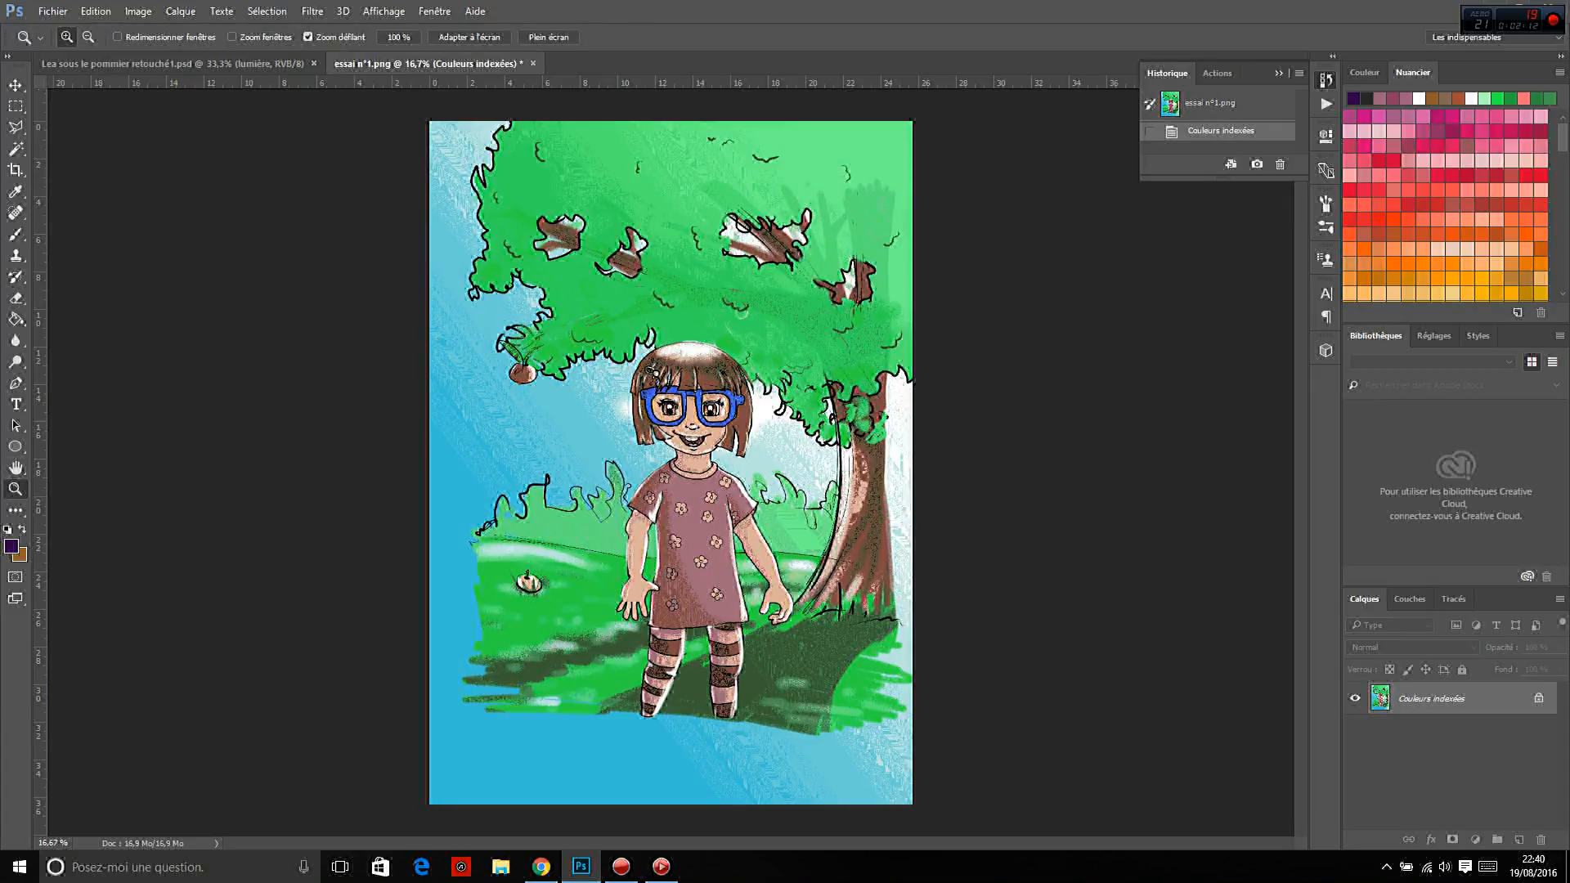
# Toggle the 20-colour conversion off and on several times to compare both versions, leaving it applied
pyautogui.hotkey('ctrl', 'z')
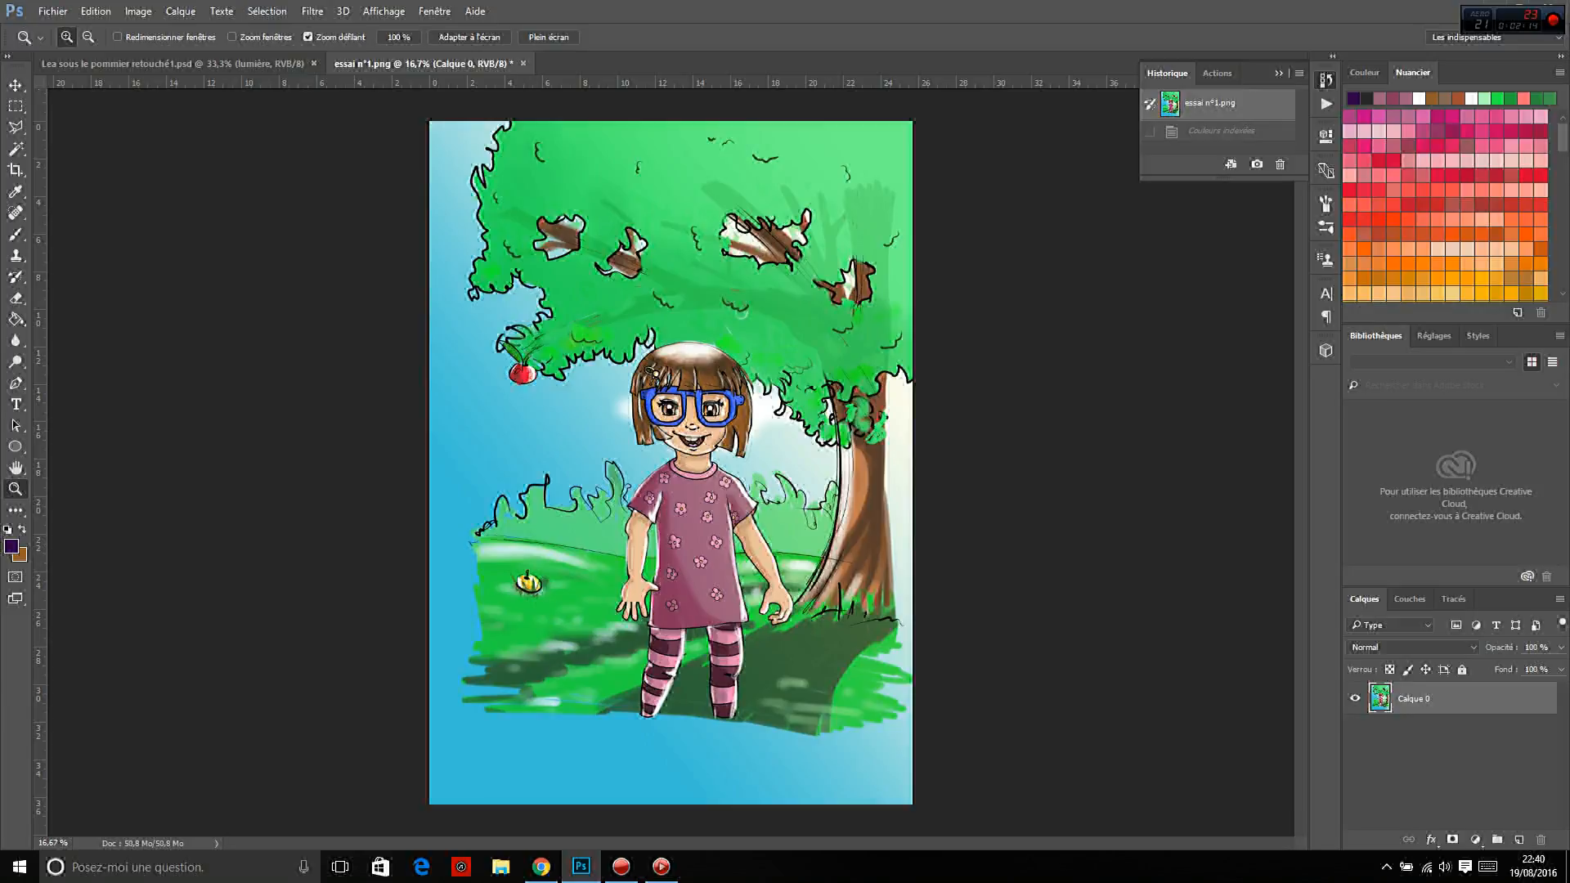
pyautogui.hotkey('ctrl', 'z')
pyautogui.hotkey('ctrl', 'z')
pyautogui.hotkey('ctrl', 'z')
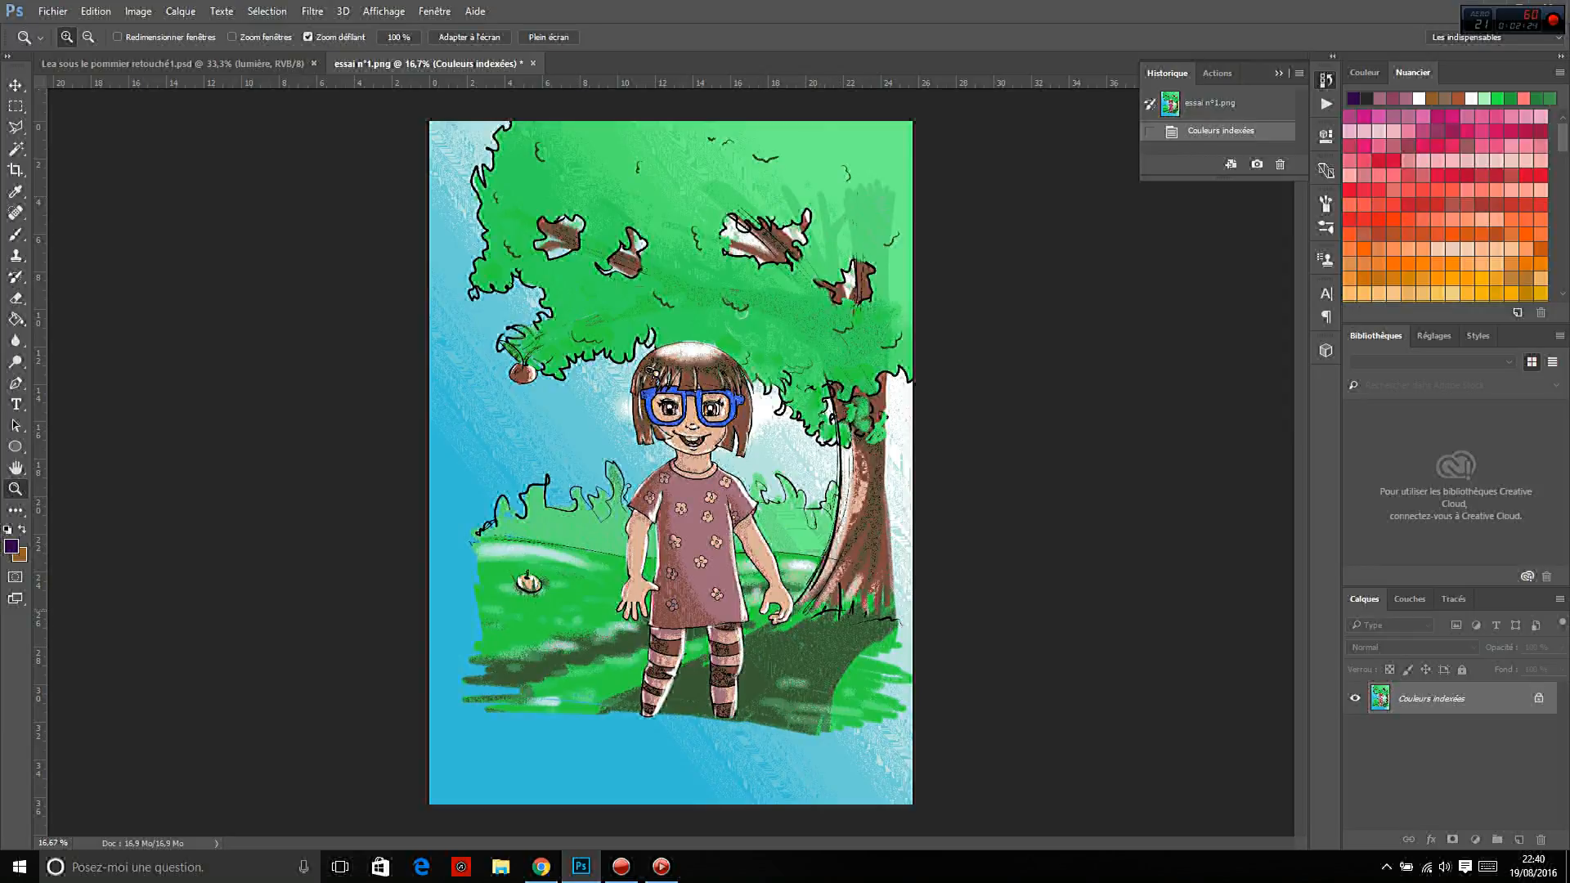
pyautogui.hotkey('ctrl', 'z')
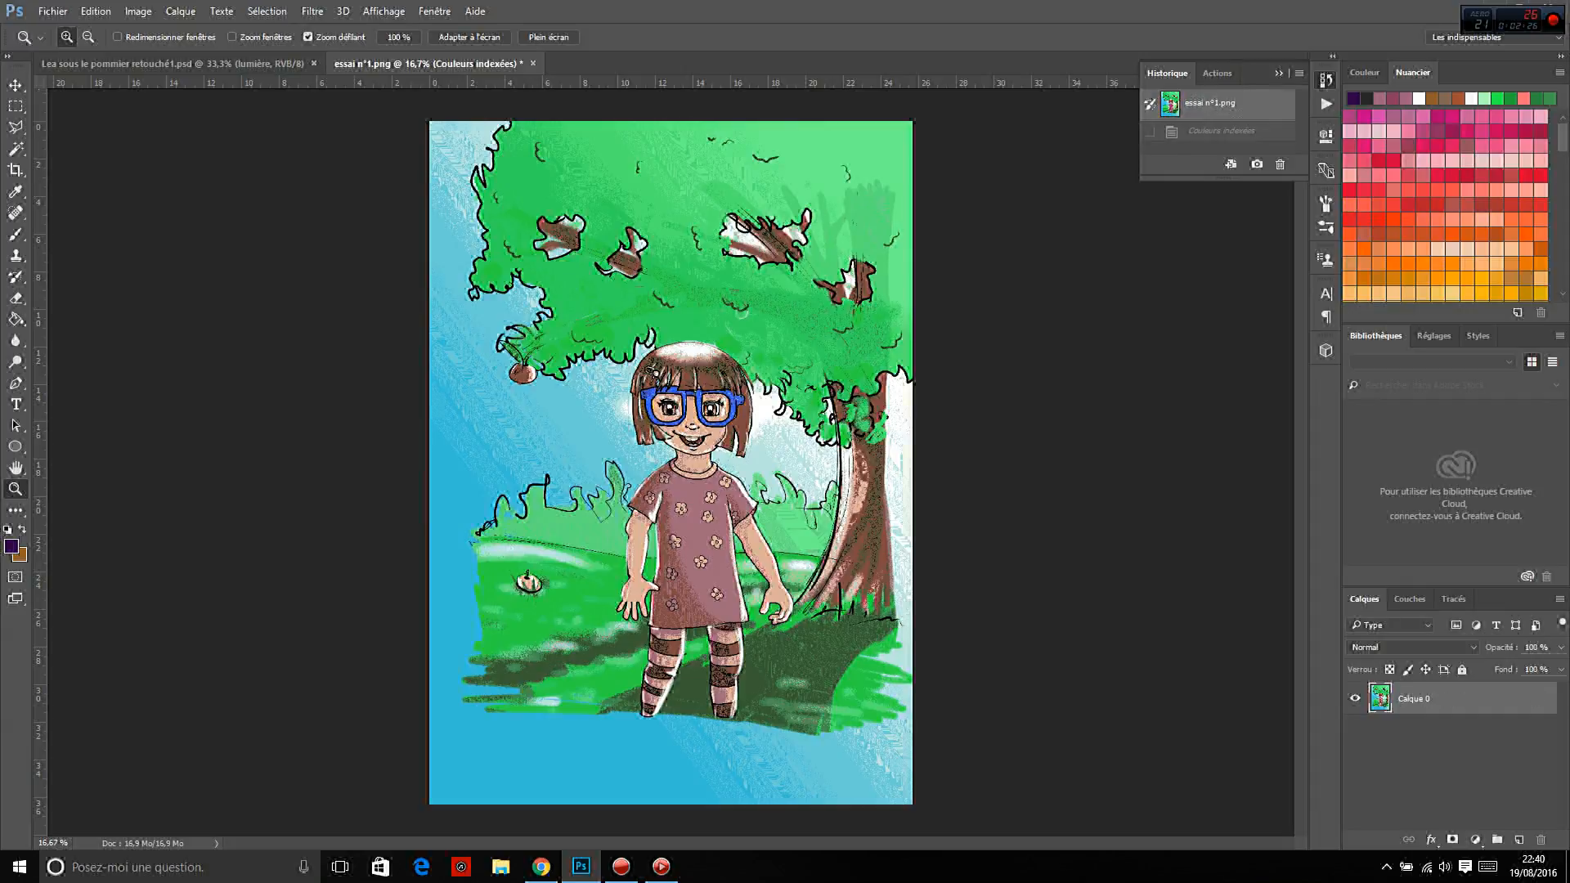
pyautogui.hotkey('ctrl', 'z')
pyautogui.hotkey('ctrl', 'z')
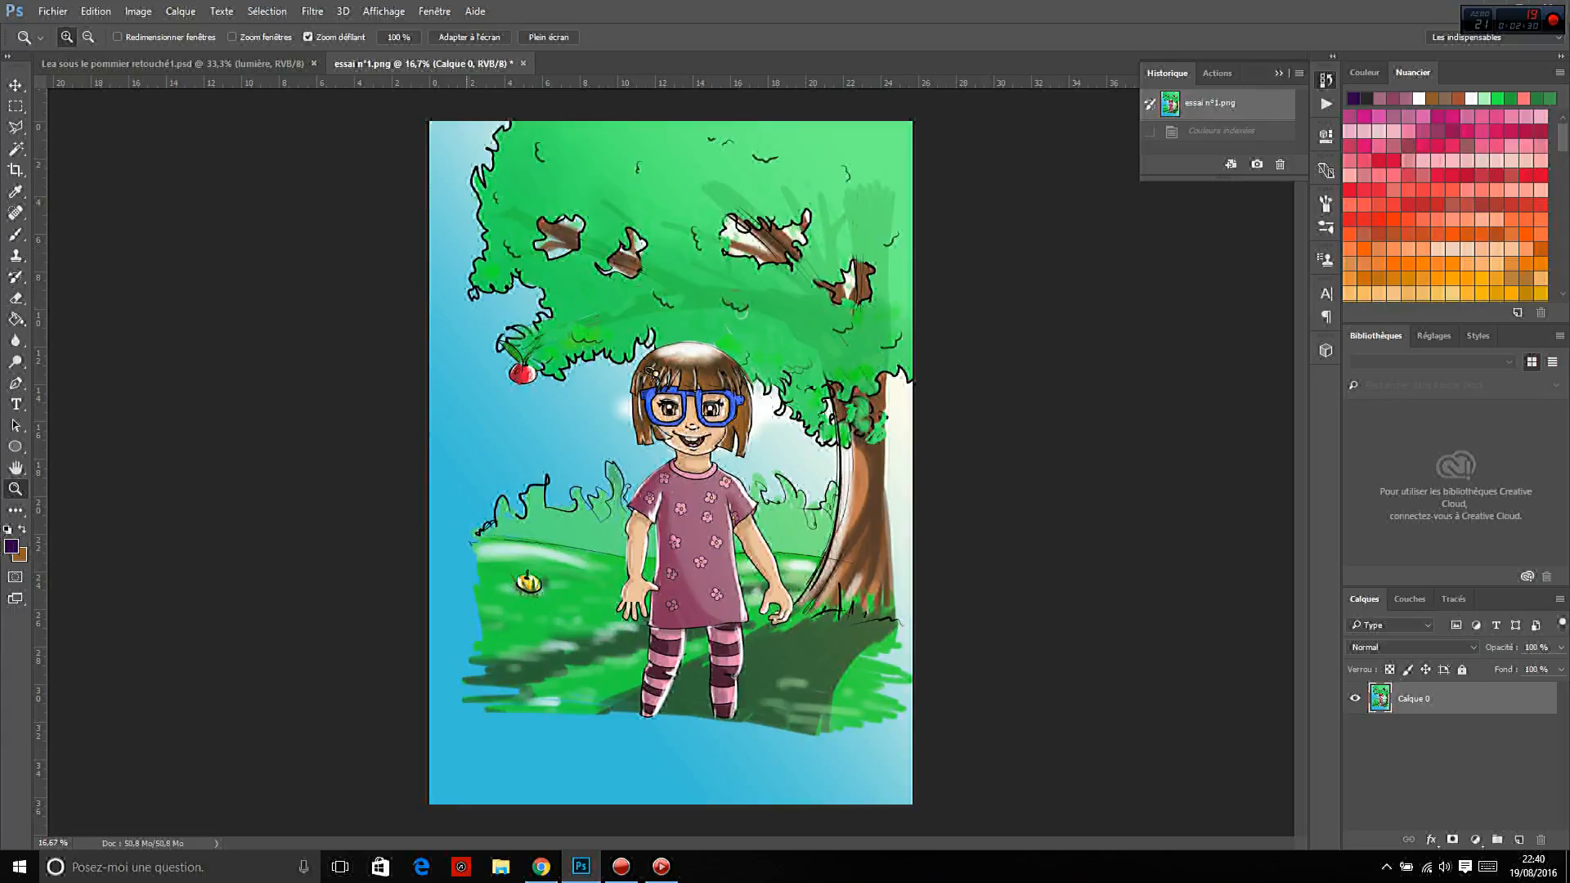
pyautogui.hotkey('ctrl', 'z')
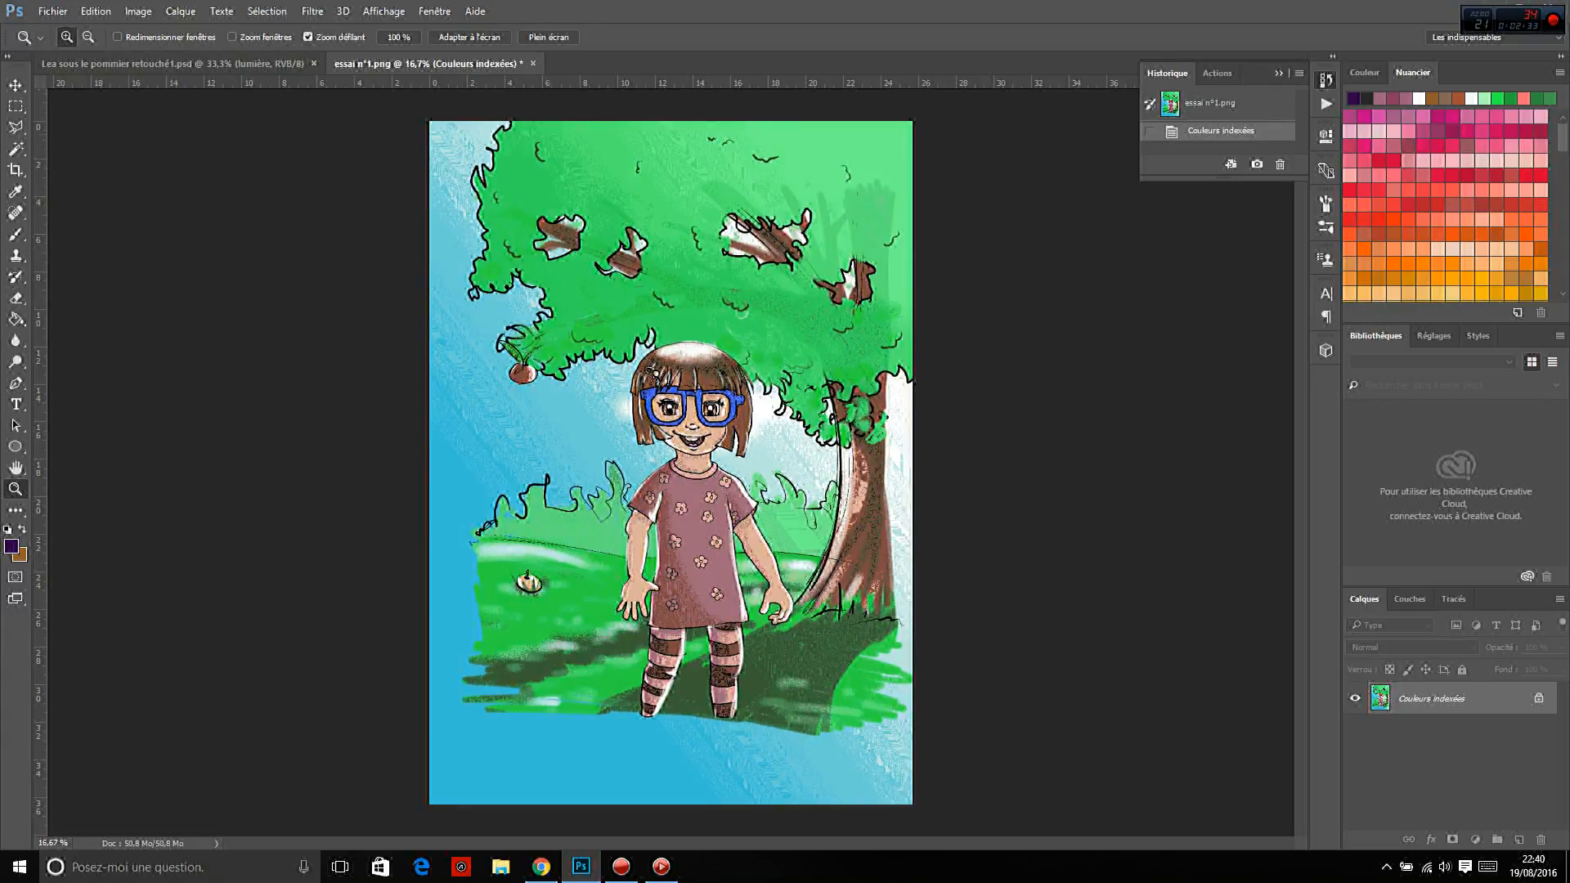
# Examine the colour table of the 20-colour indexed image and close it
pyautogui.hotkey('alt', 'i')
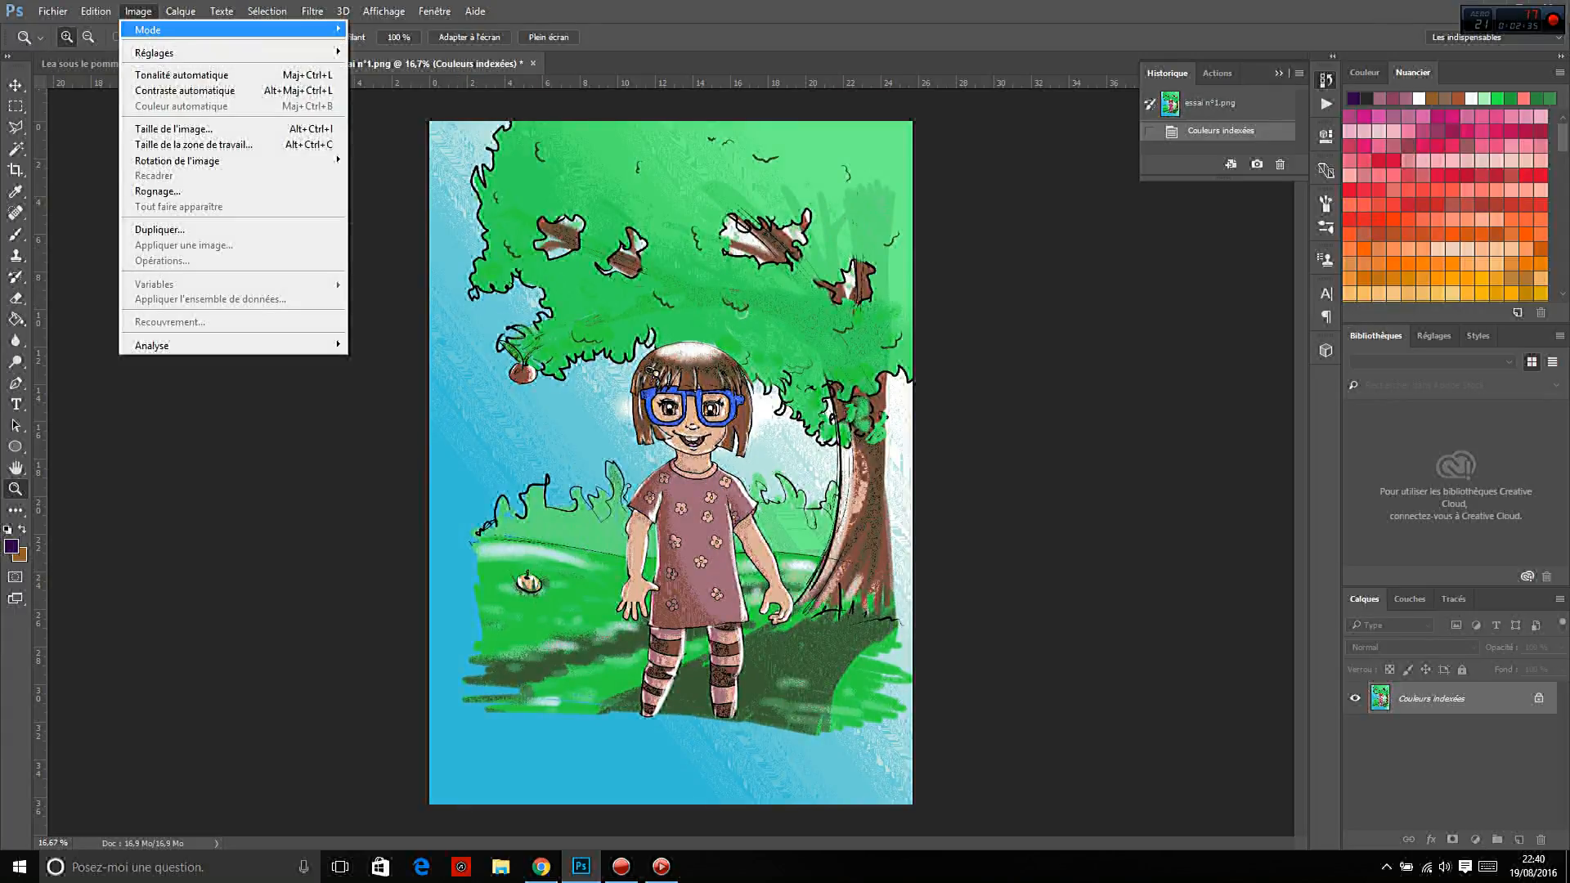
pyautogui.press('Right')
pyautogui.press('Down')
pyautogui.press('Down')
pyautogui.press('Down')
pyautogui.press('Down')
pyautogui.press('Down')
pyautogui.press('Down')
pyautogui.press('Down')
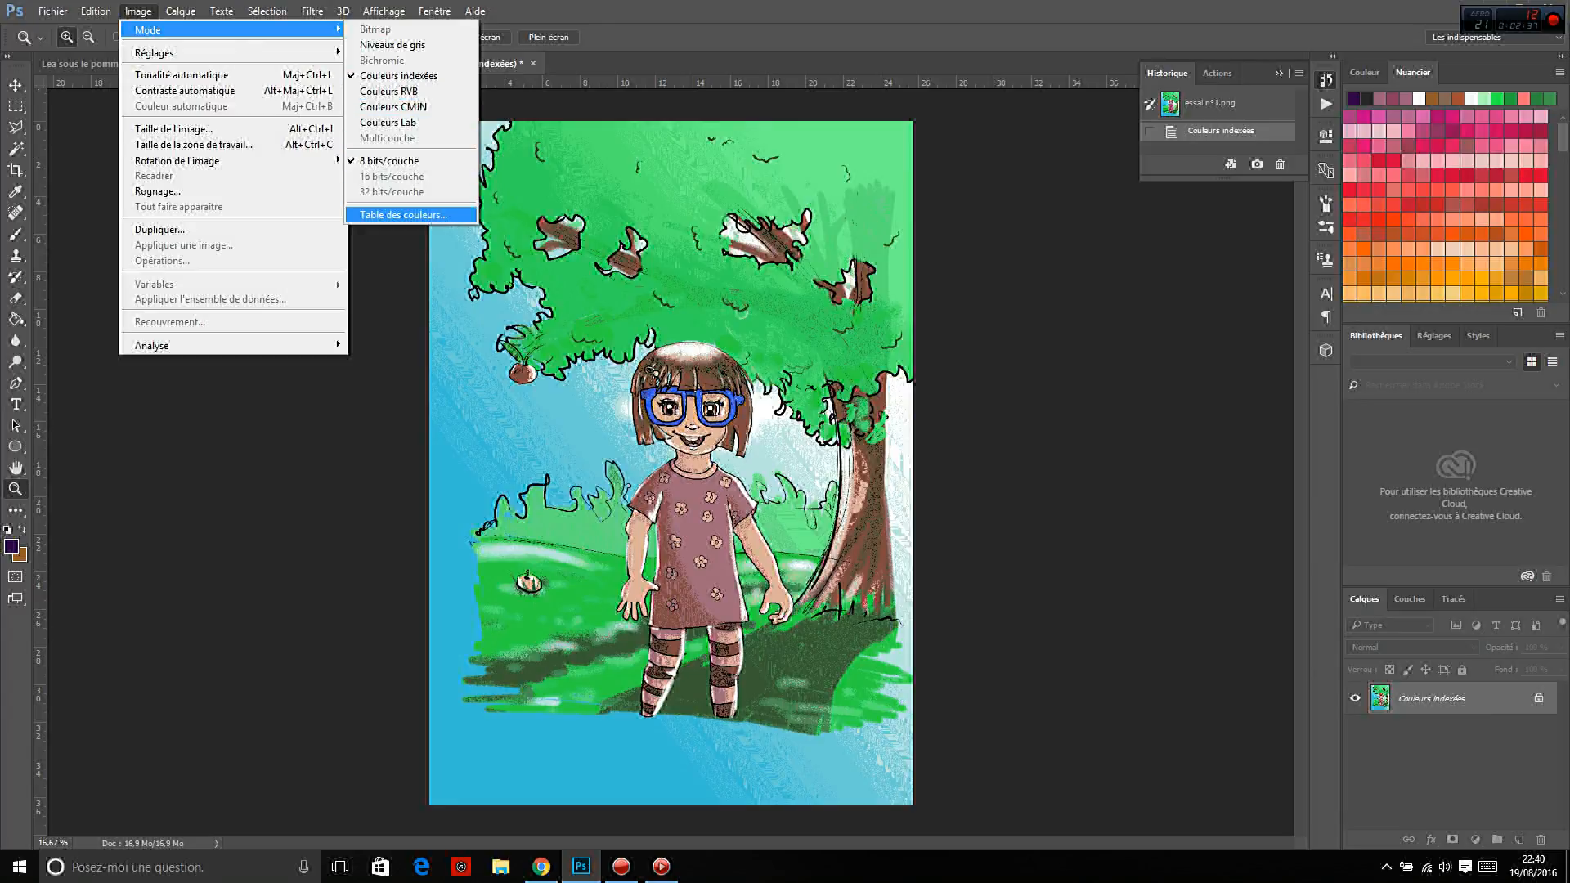
pyautogui.press('Return')
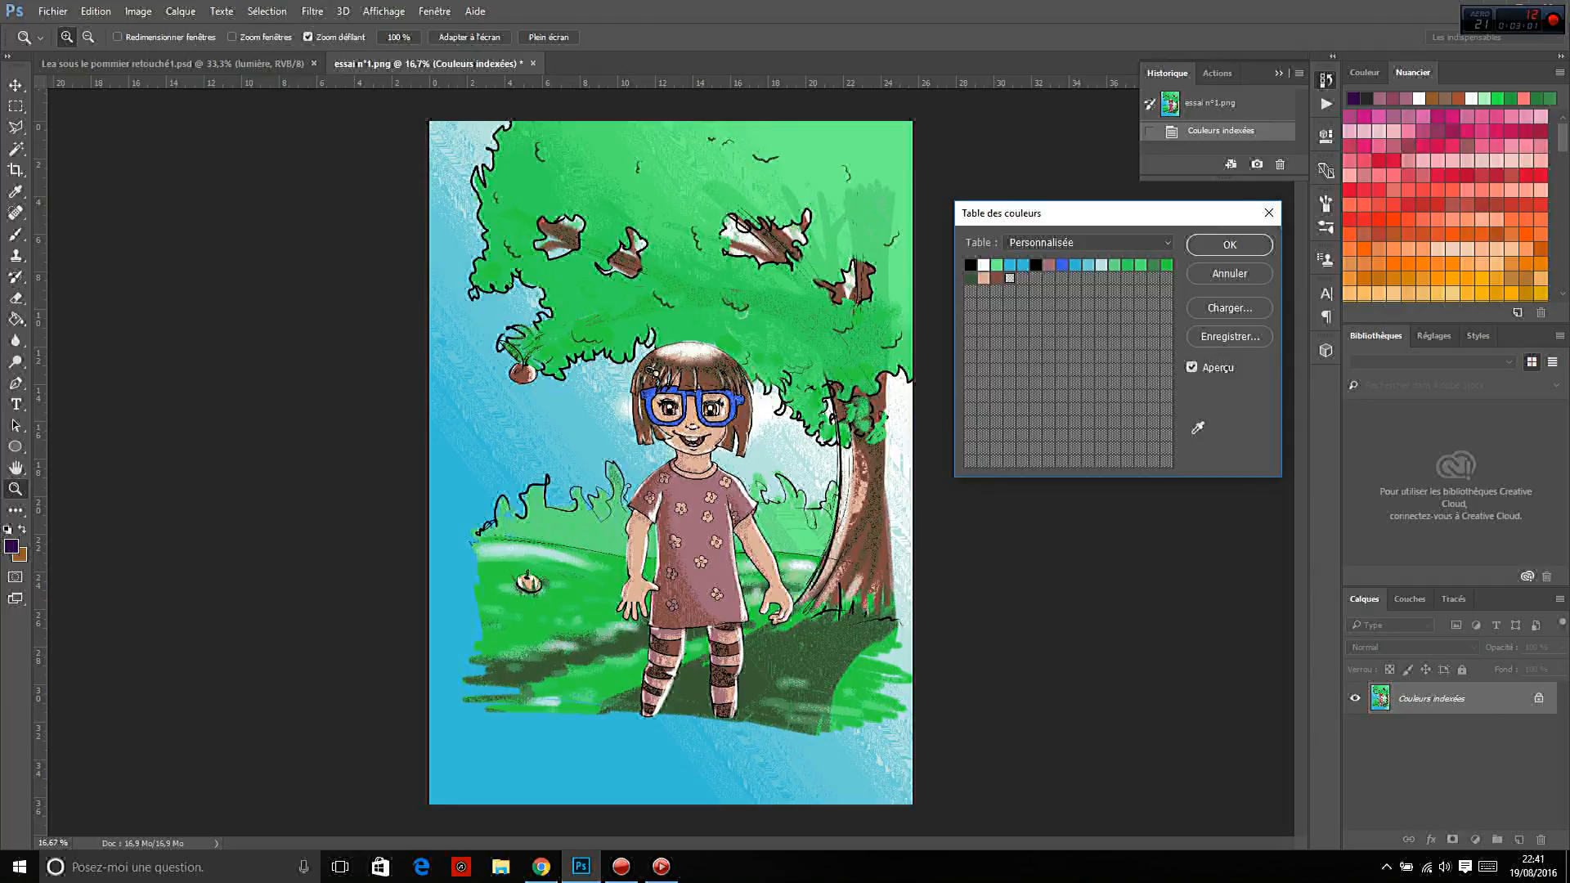
pyautogui.press('Return')
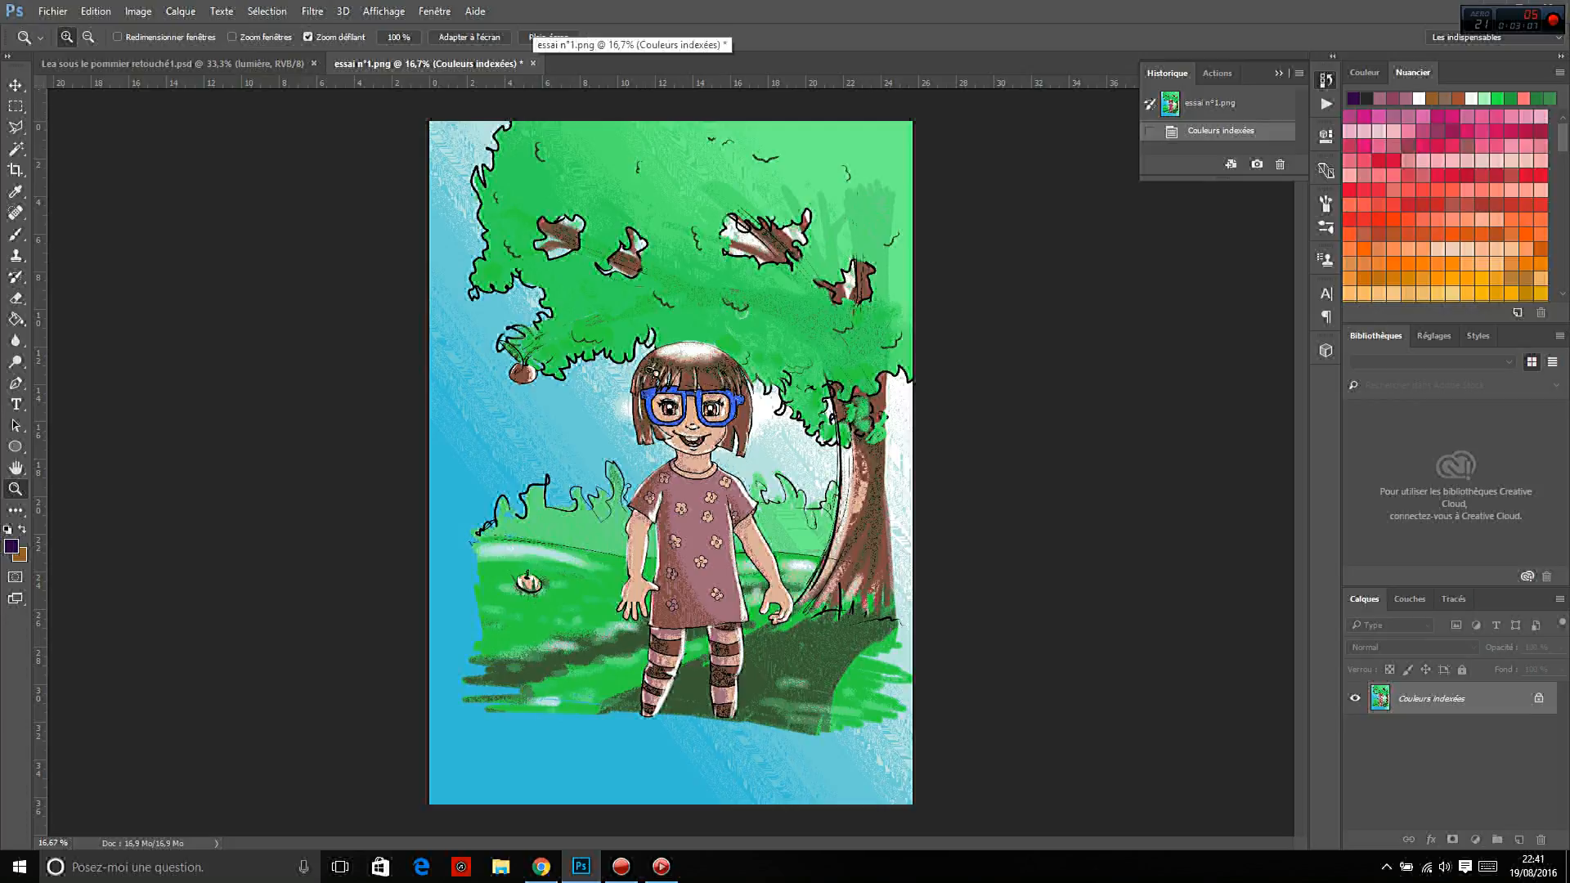
pyautogui.hotkey('ctrl', 'q')
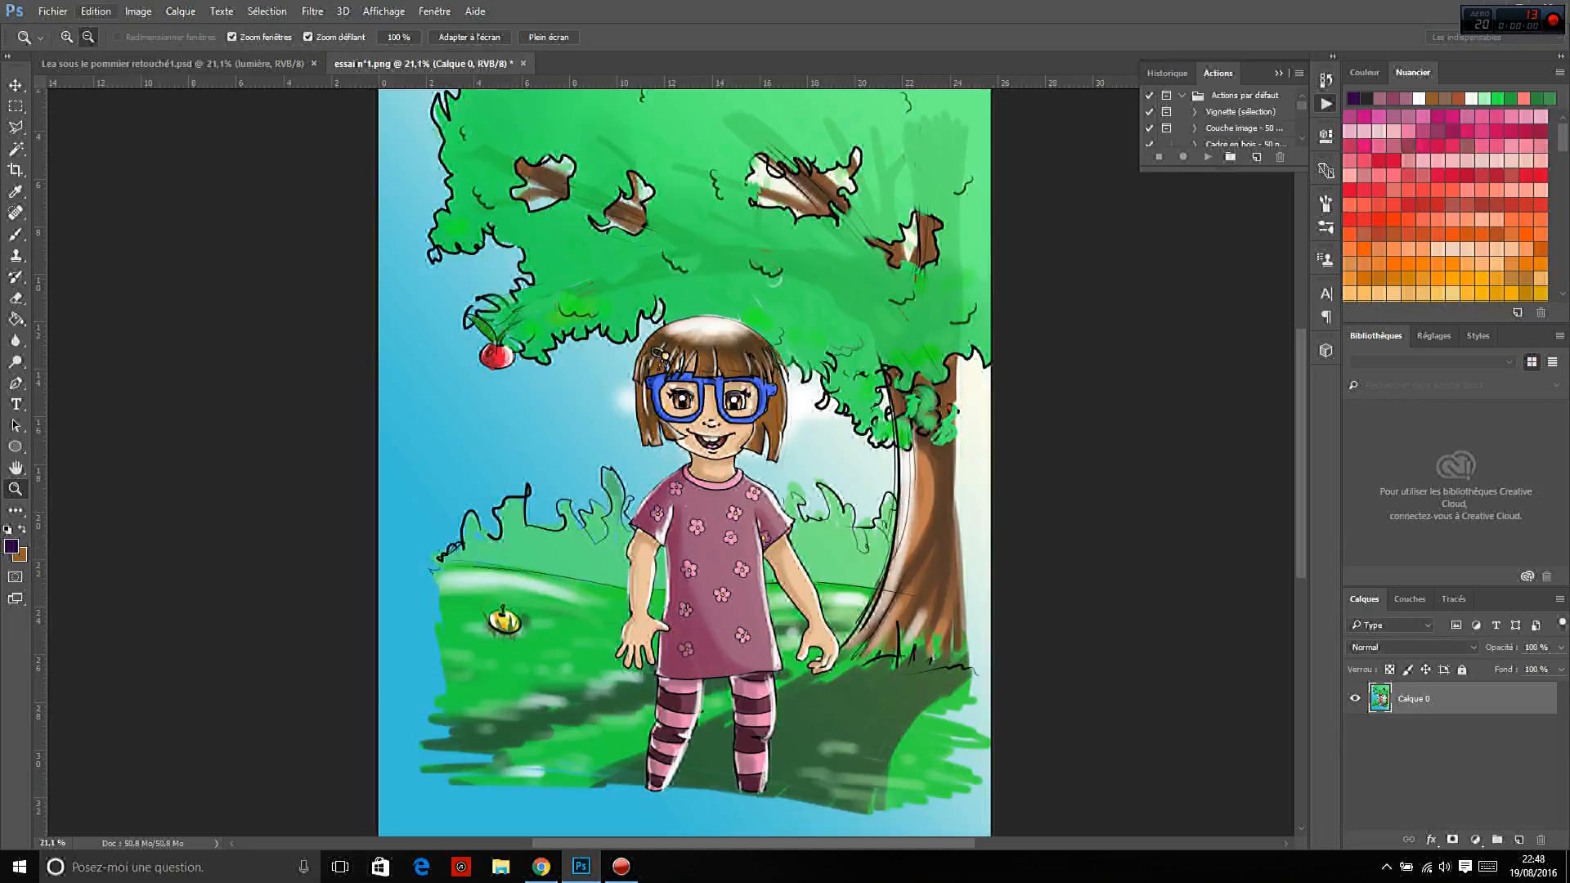
# Convert the RGB drawing to indexed colours with the number of colours set to 150
pyautogui.click(138, 11)
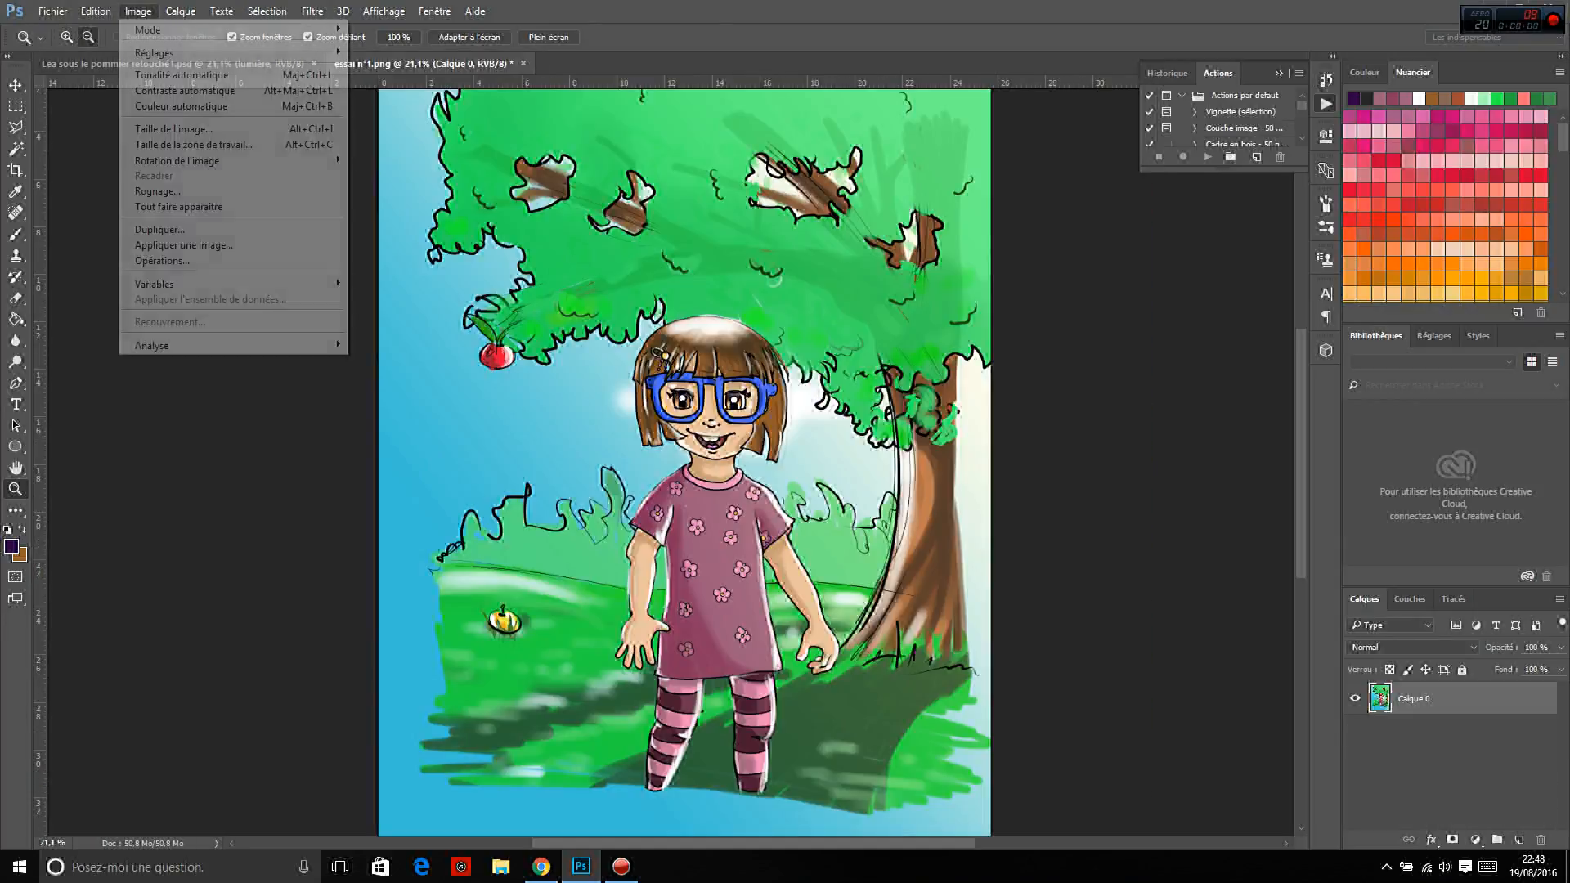
pyautogui.moveTo(155, 52)
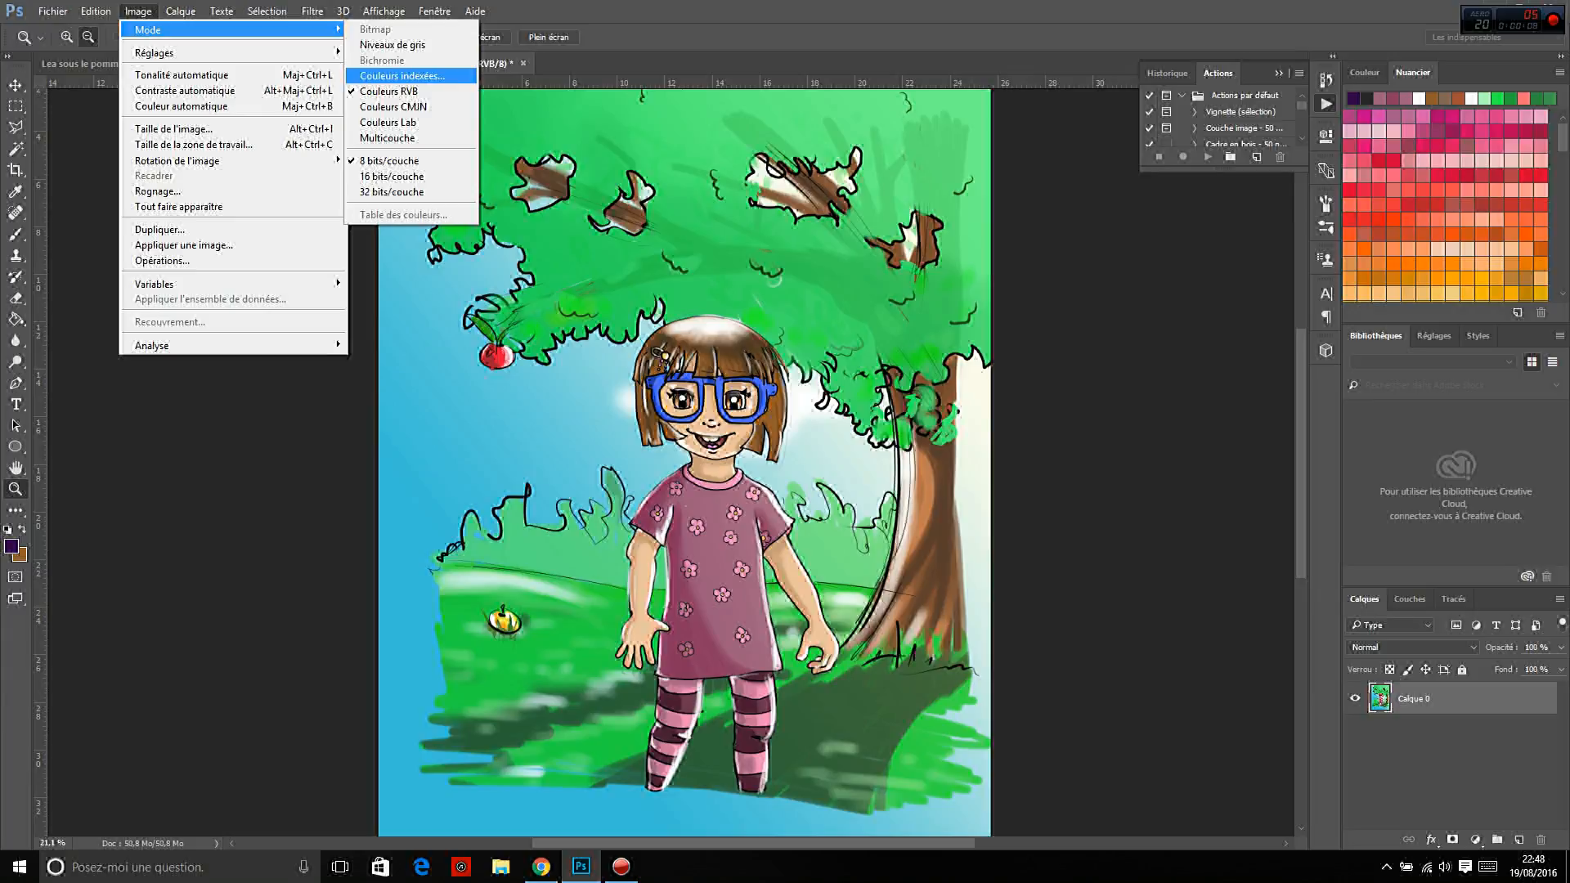
pyautogui.click(402, 76)
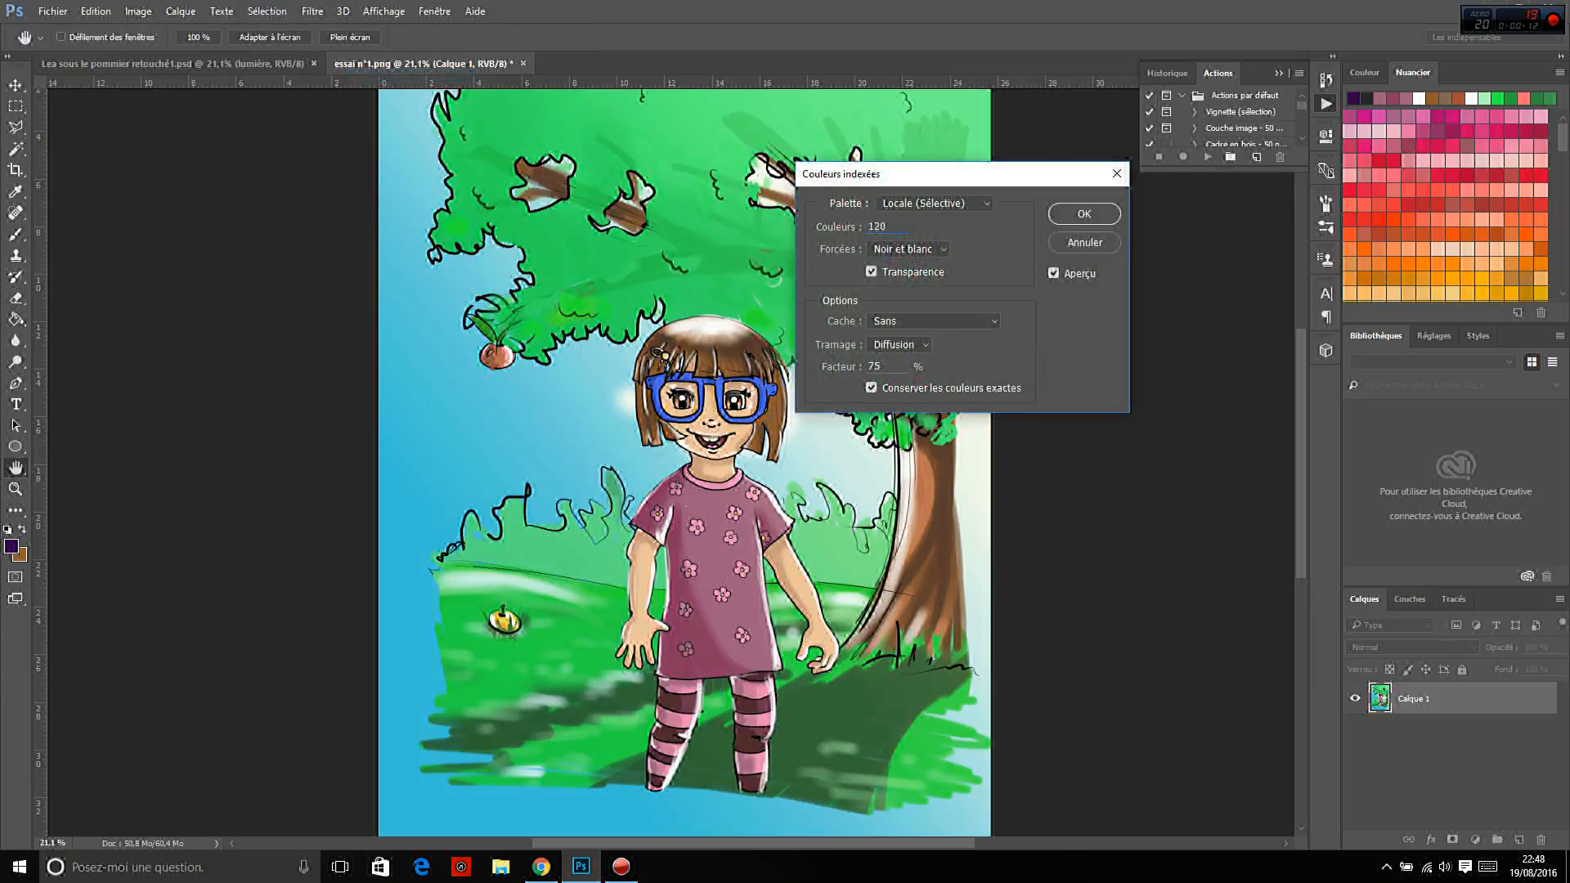
pyautogui.press('BackSpace')
pyautogui.press('BackSpace')
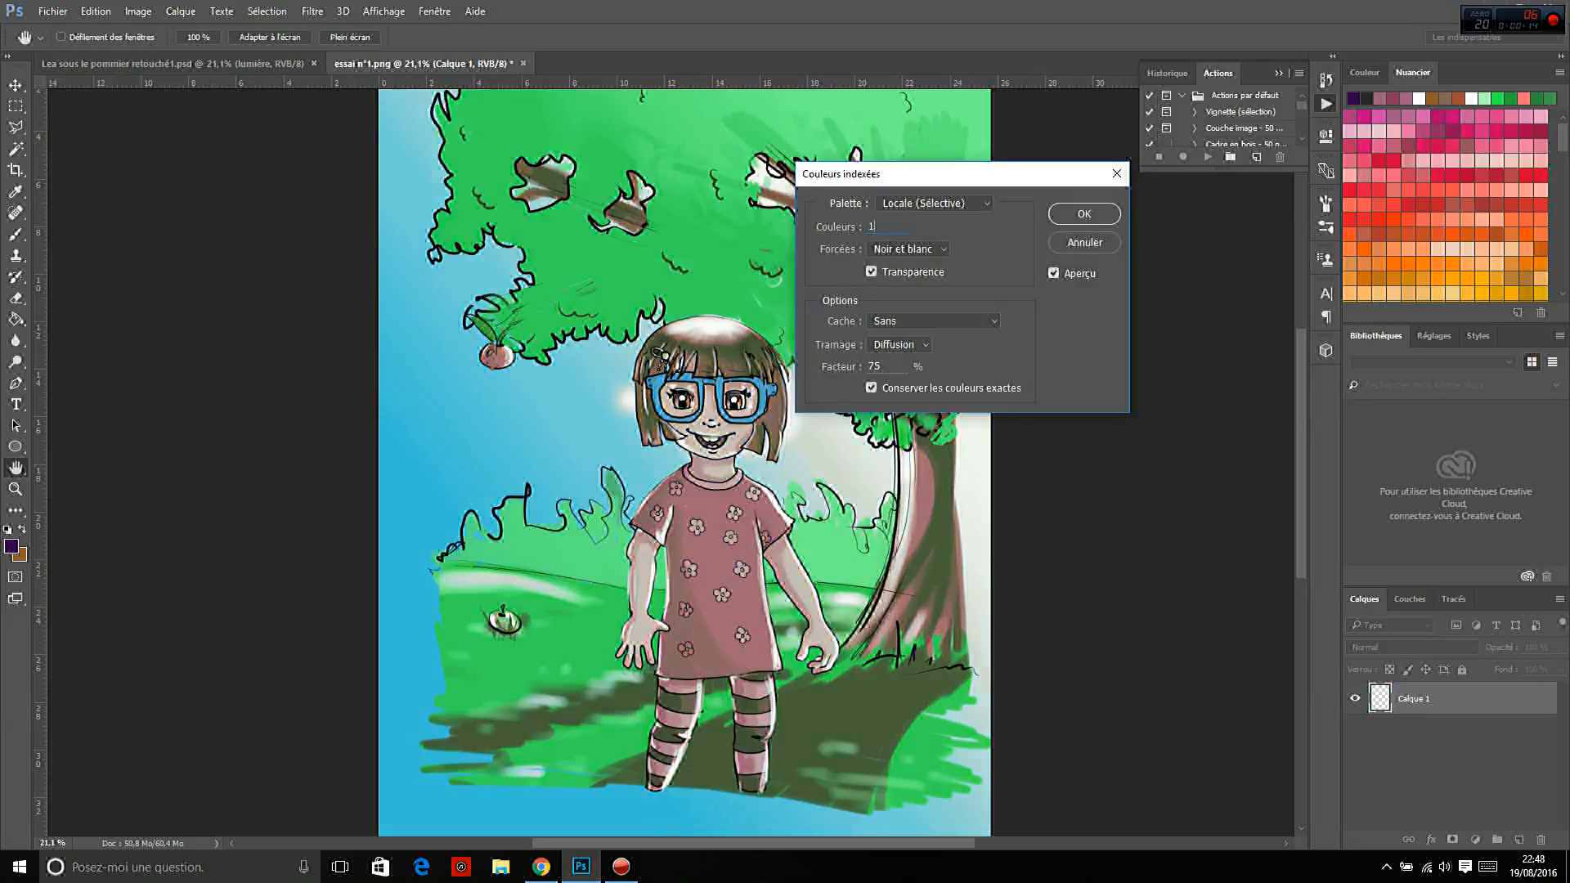
pyautogui.write('50')
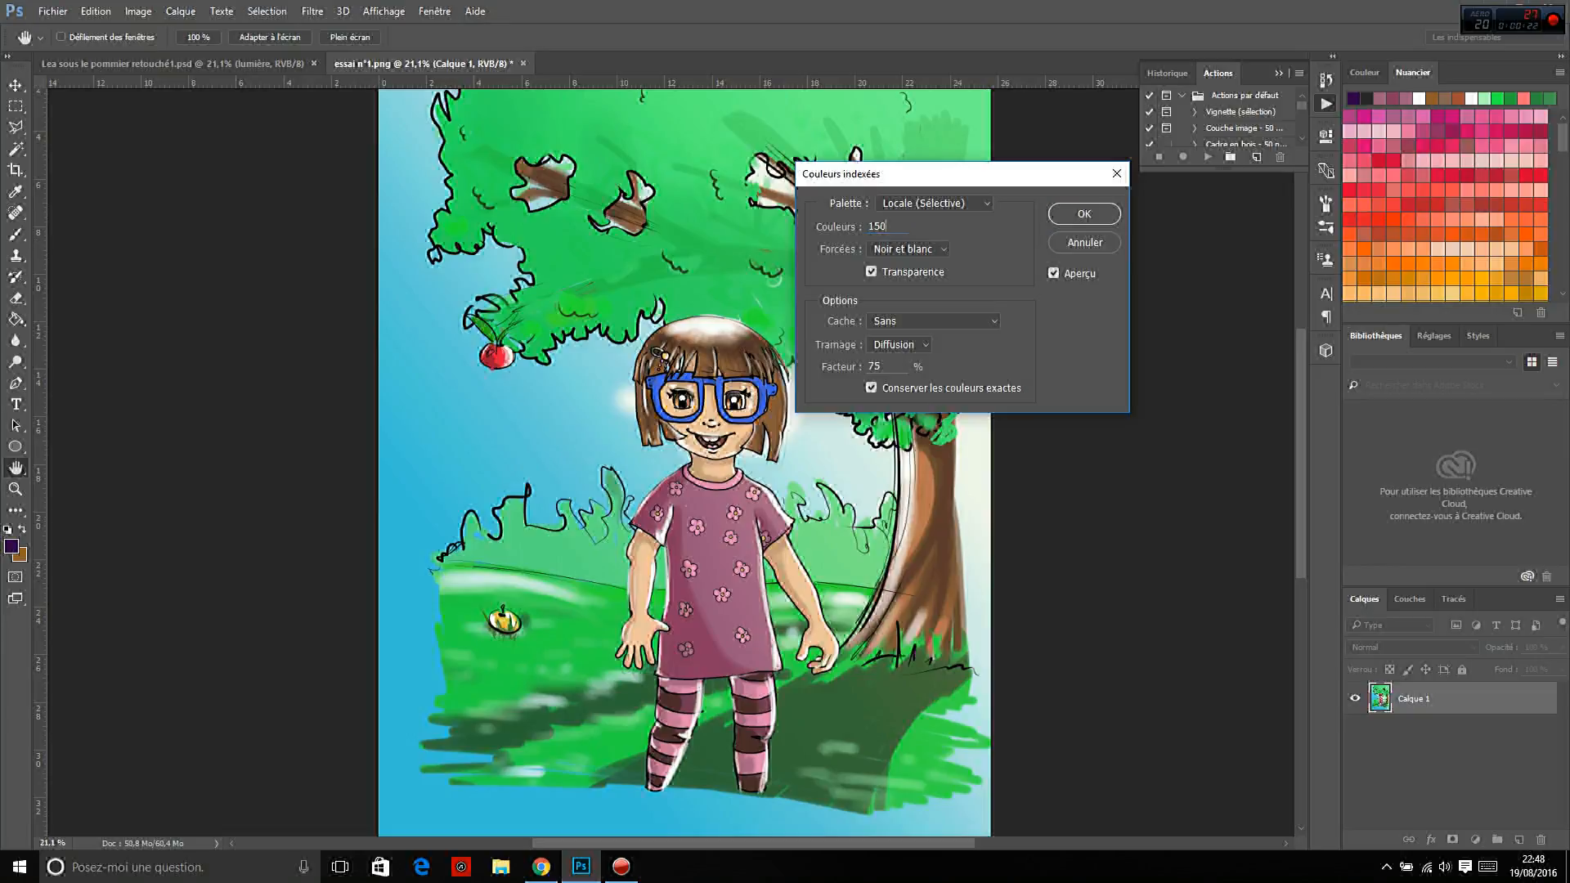
pyautogui.click(1084, 213)
pyautogui.press('z')
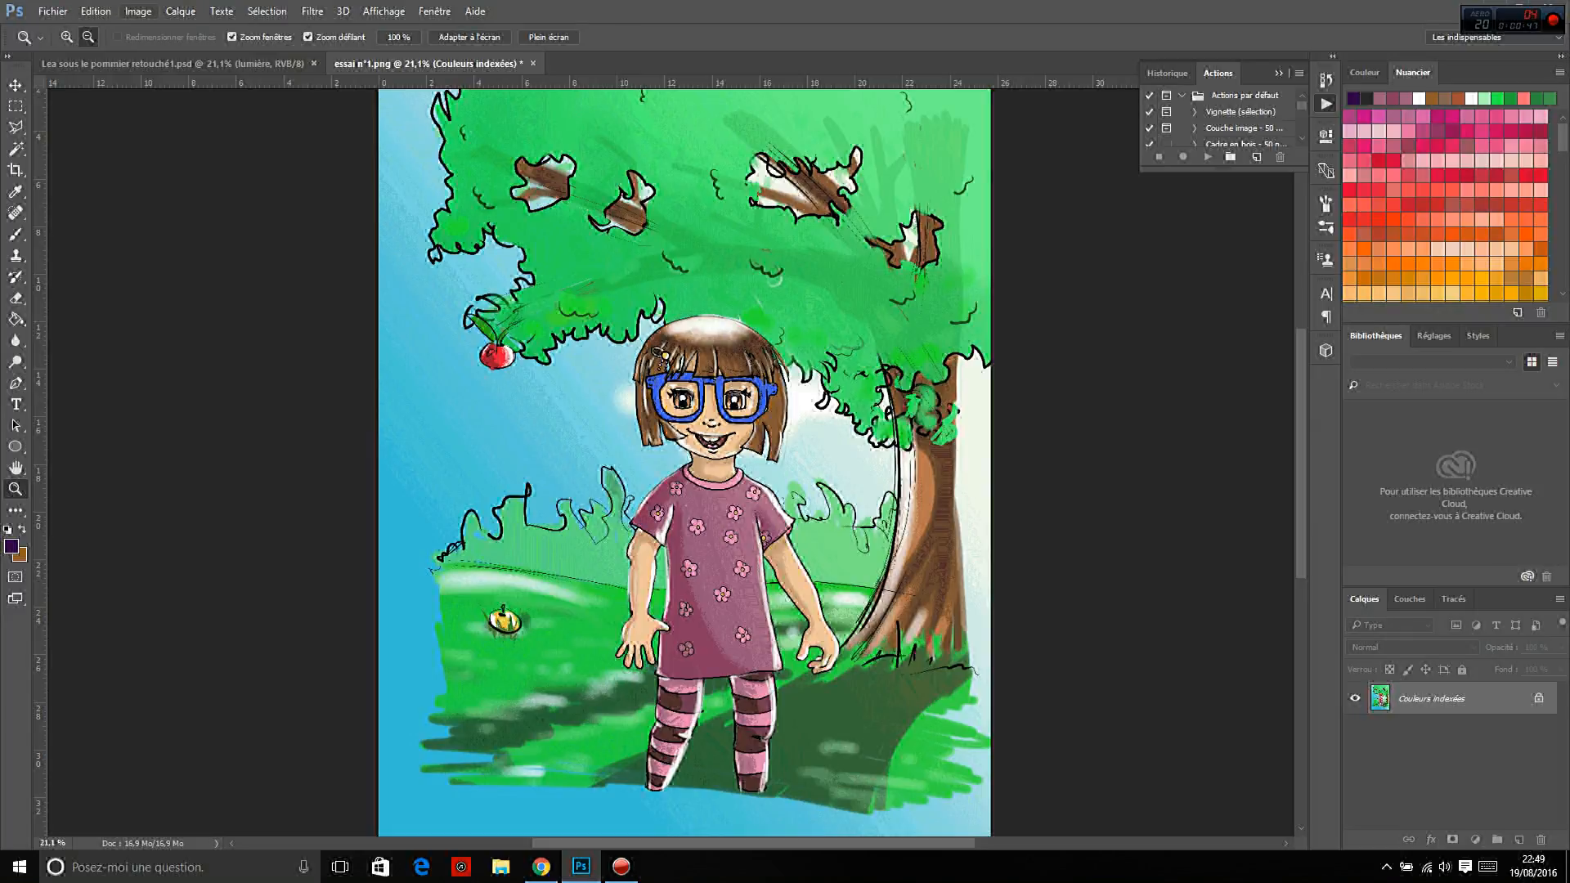
# Save the indexed image's colour table as Nuancier1 in the Color Swatches folder and close the table
pyautogui.click(137, 10)
pyautogui.moveTo(245, 29)
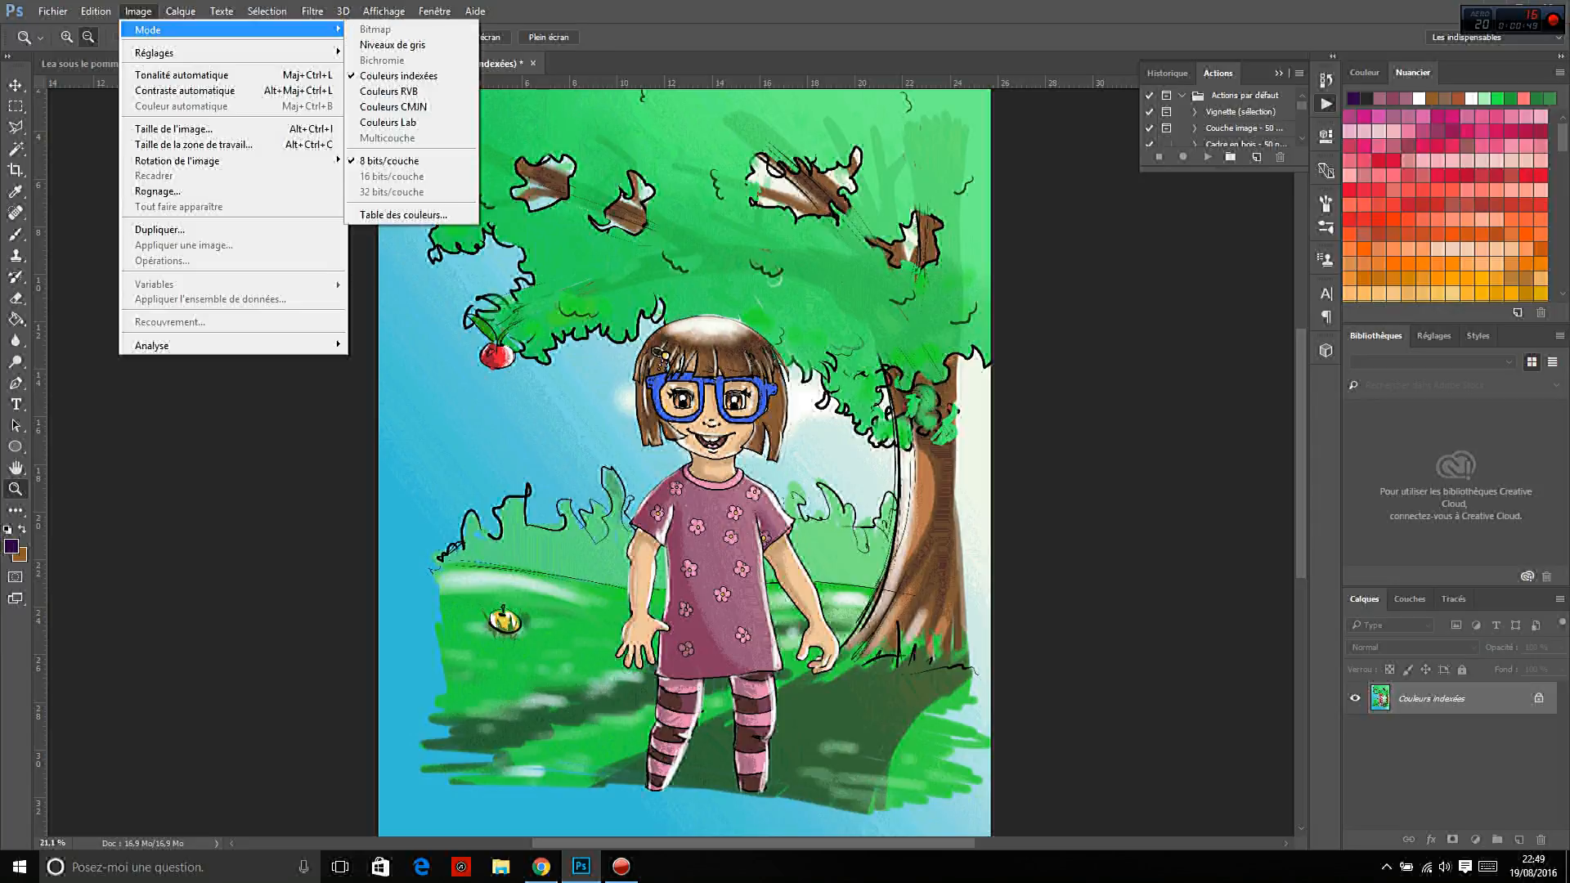
pyautogui.click(403, 215)
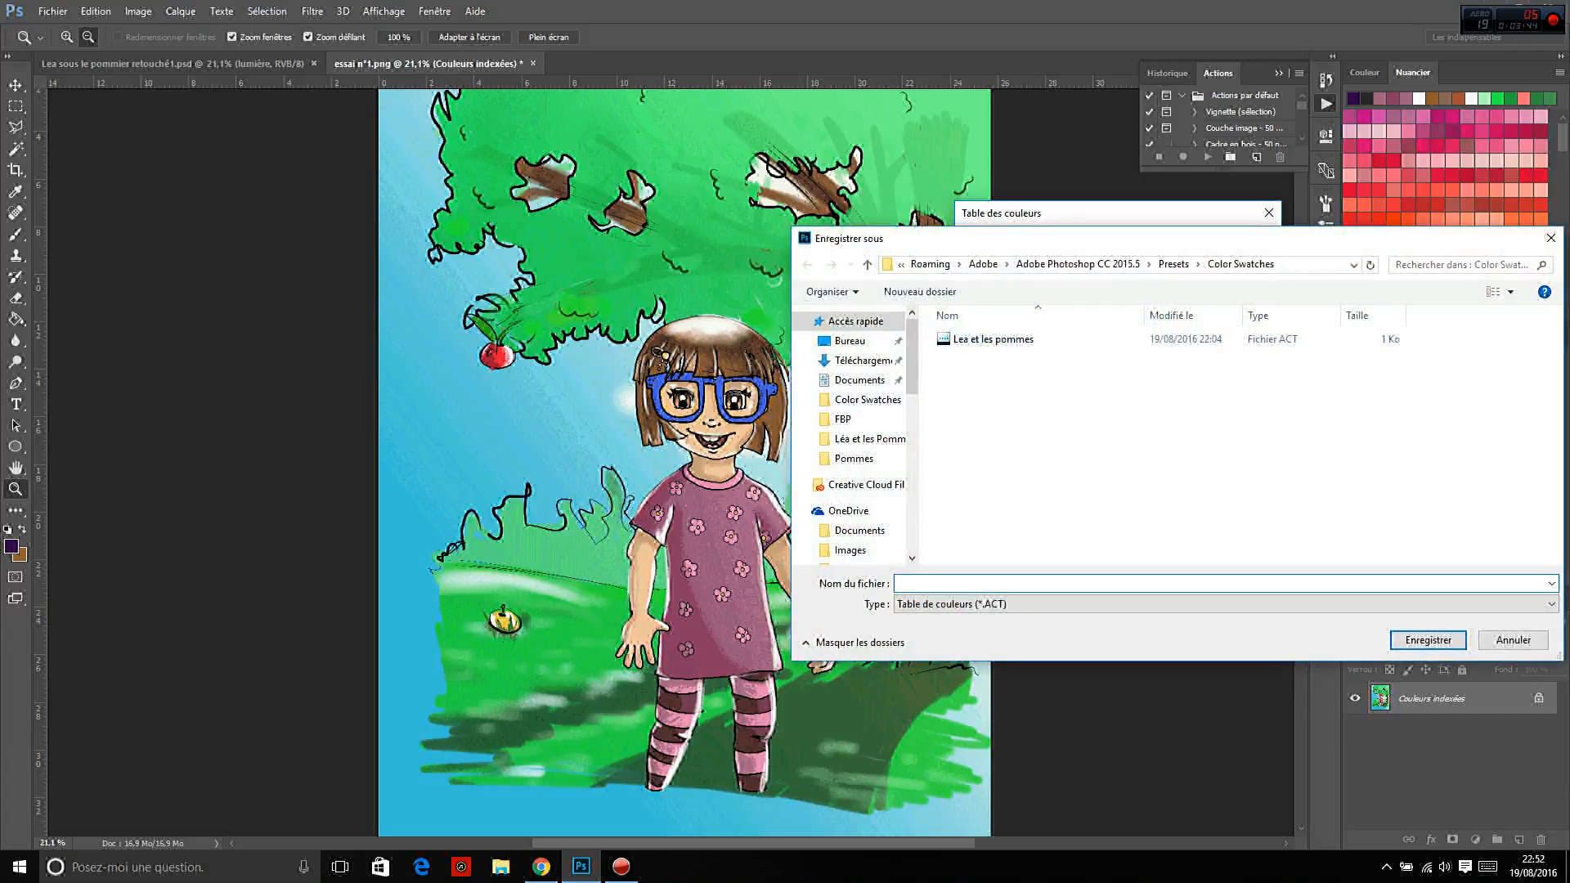
pyautogui.write('Nuancier1')
pyautogui.press('Return')
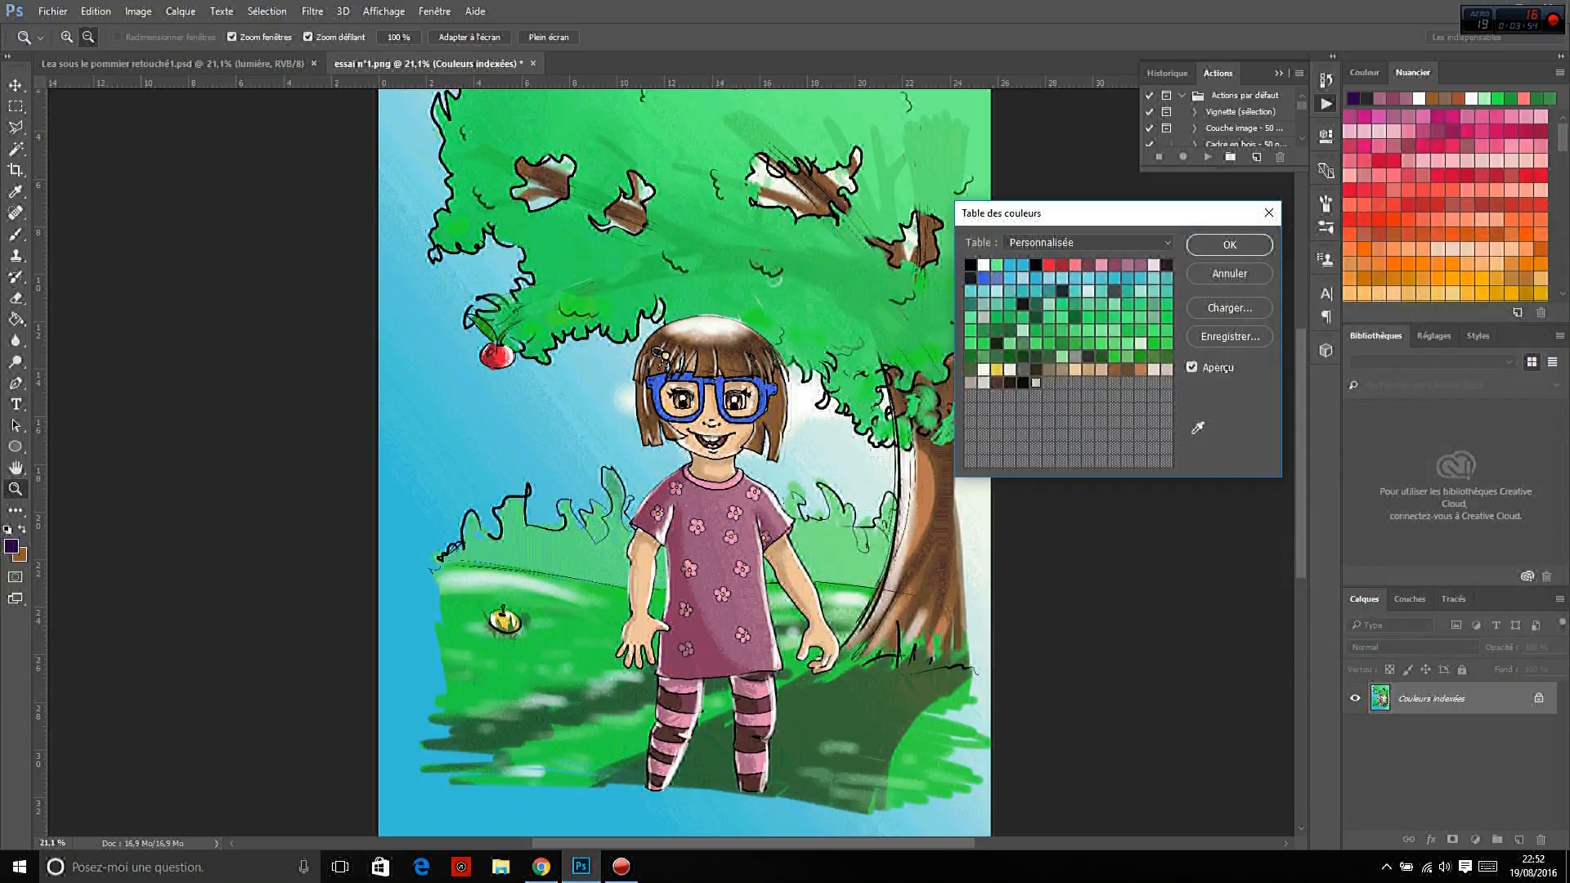
pyautogui.press('Return')
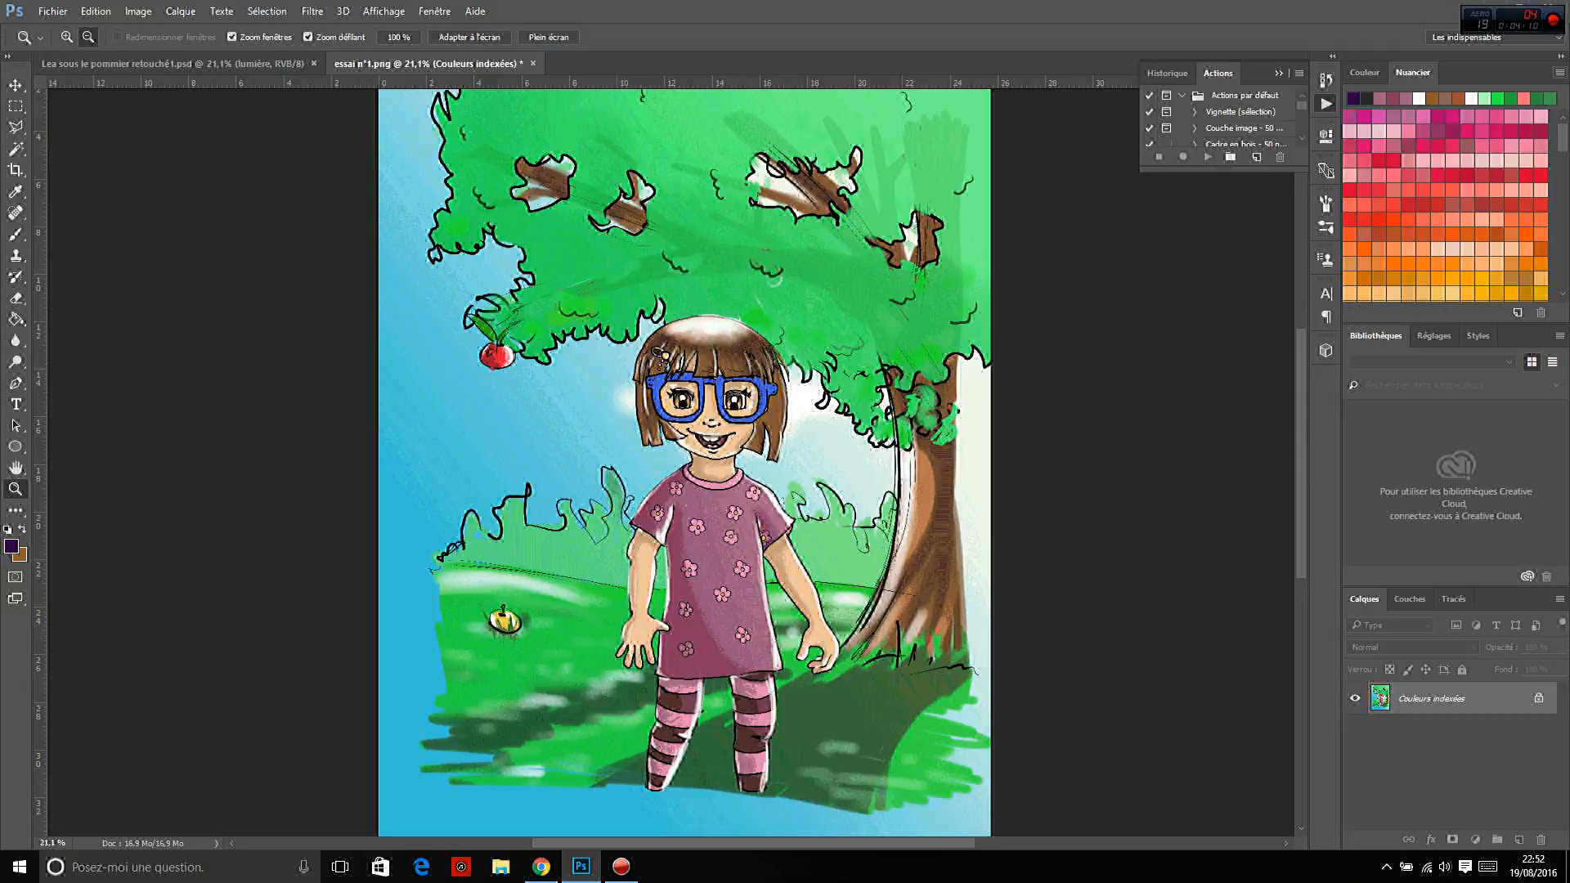
# Replace the current swatches with the Nuancier1 colour table (*.ACT) and delete a green swatch from the loaded set
pyautogui.click(1559, 72)
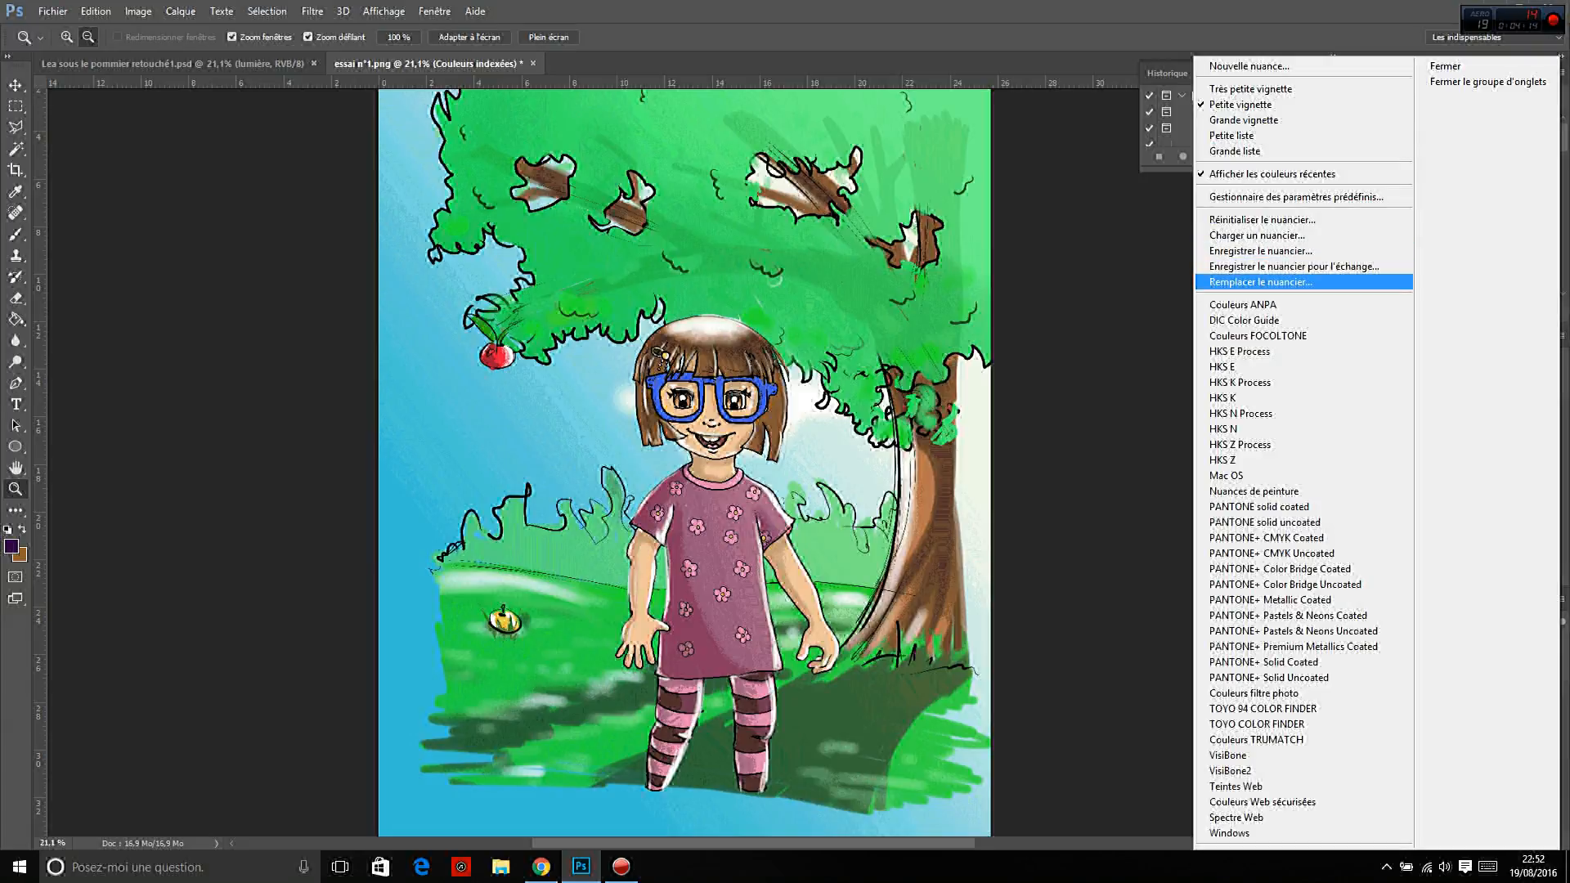
pyautogui.click(1260, 281)
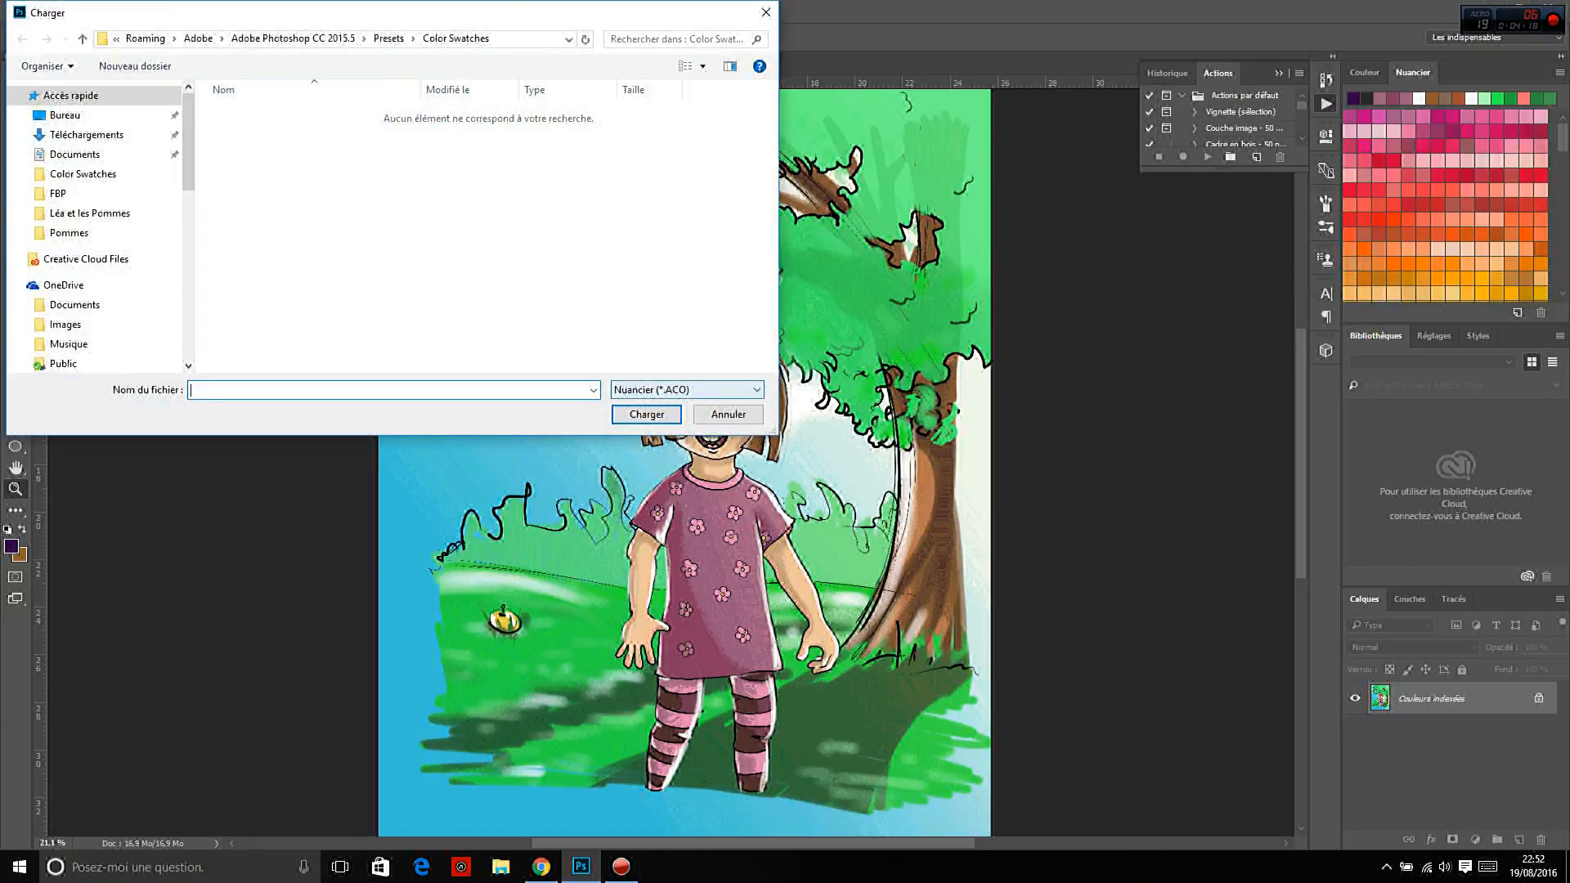
pyautogui.click(687, 390)
pyautogui.press('Down')
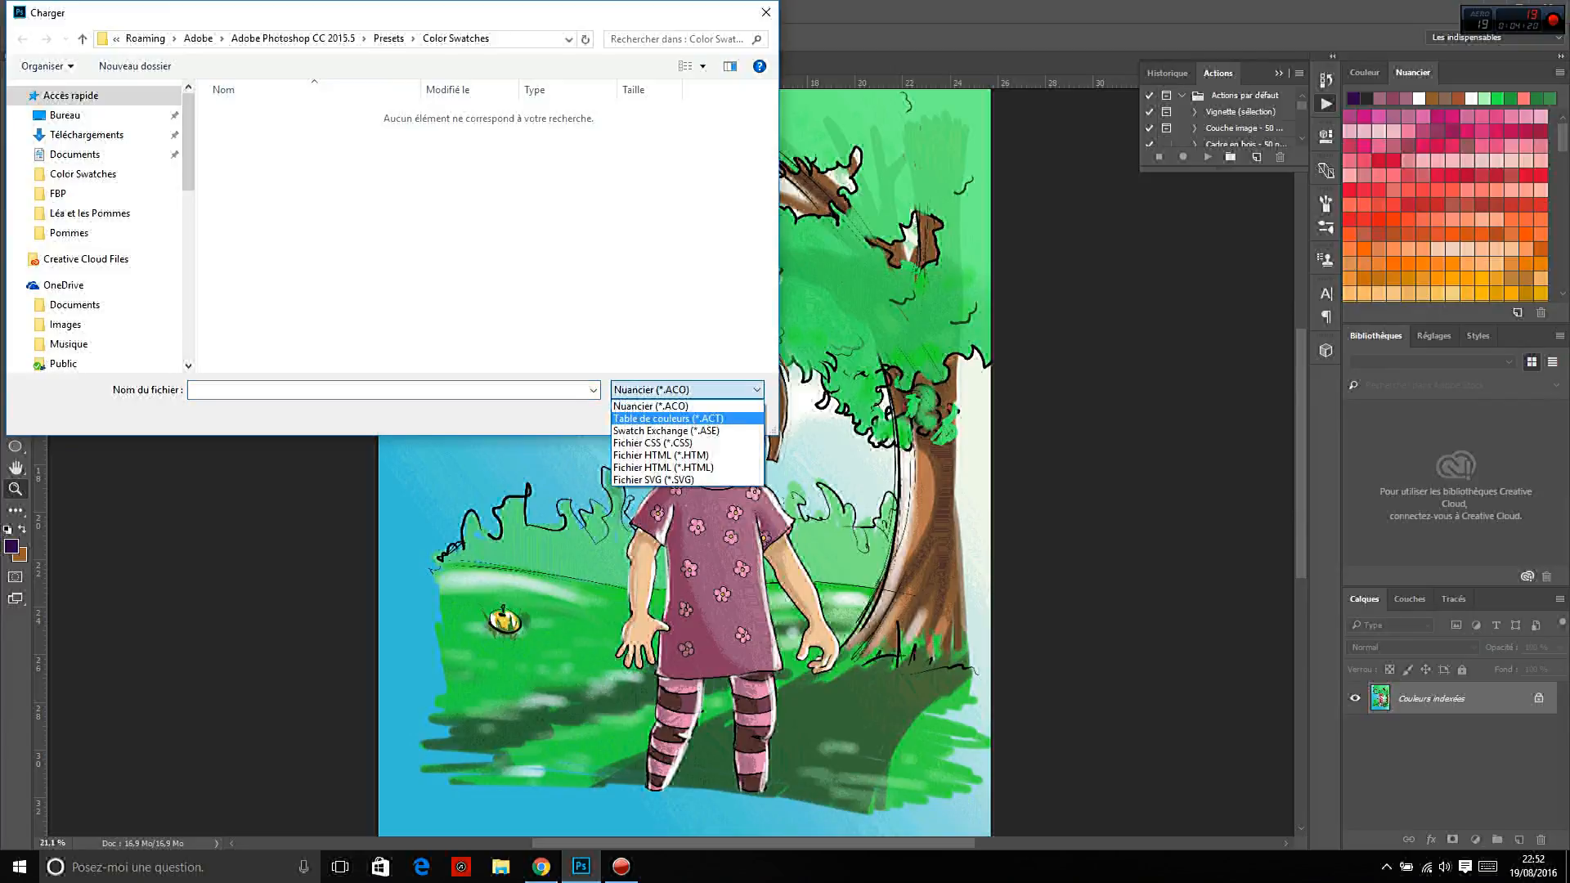
pyautogui.press('Return')
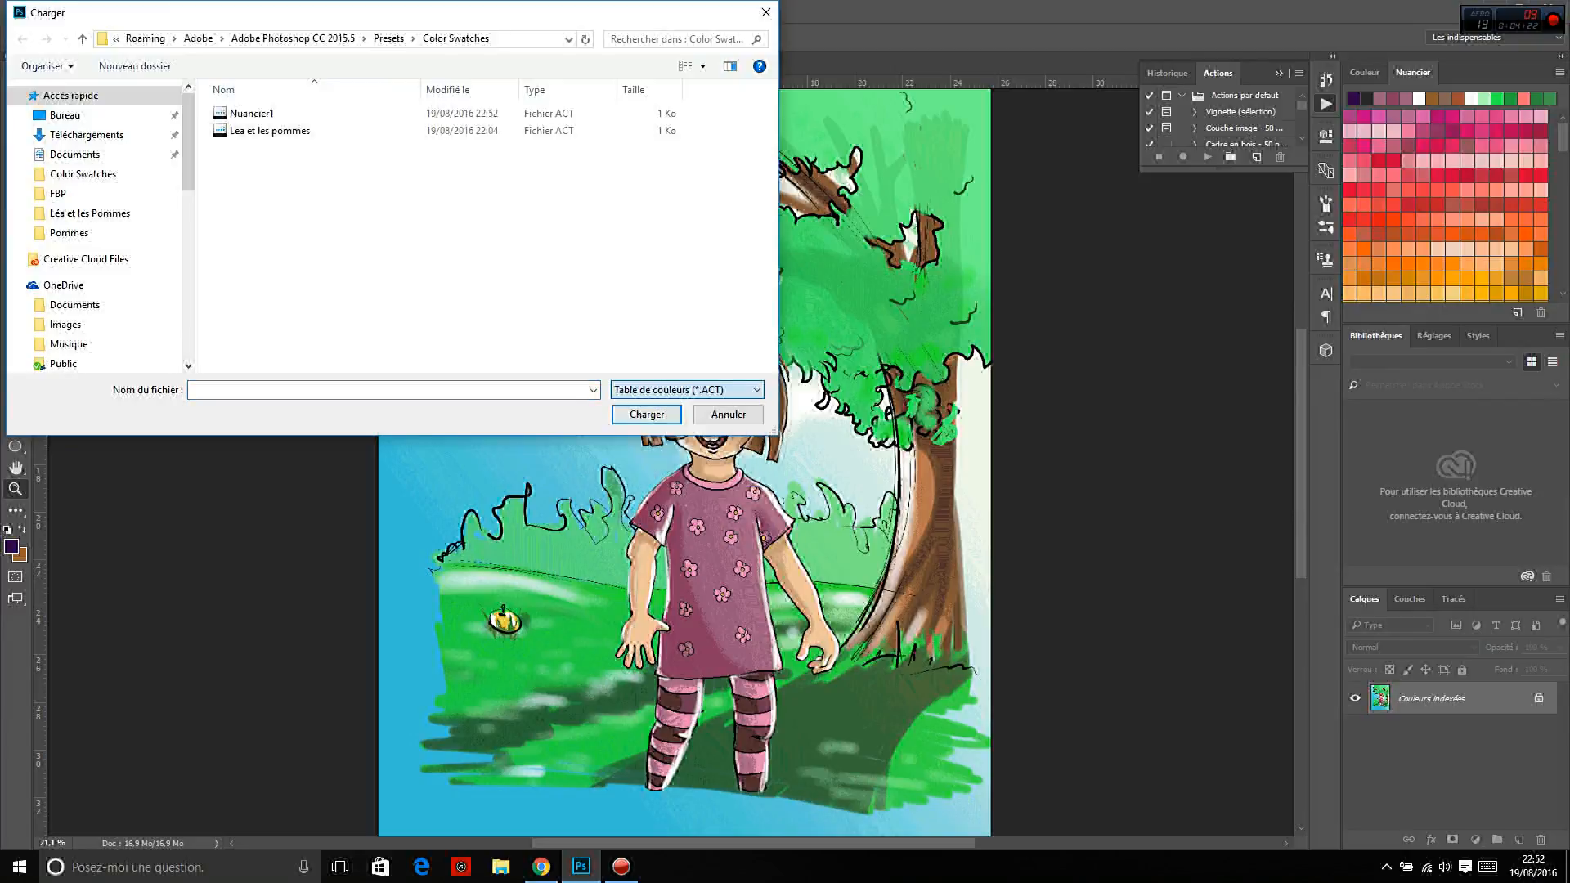
pyautogui.click(252, 130)
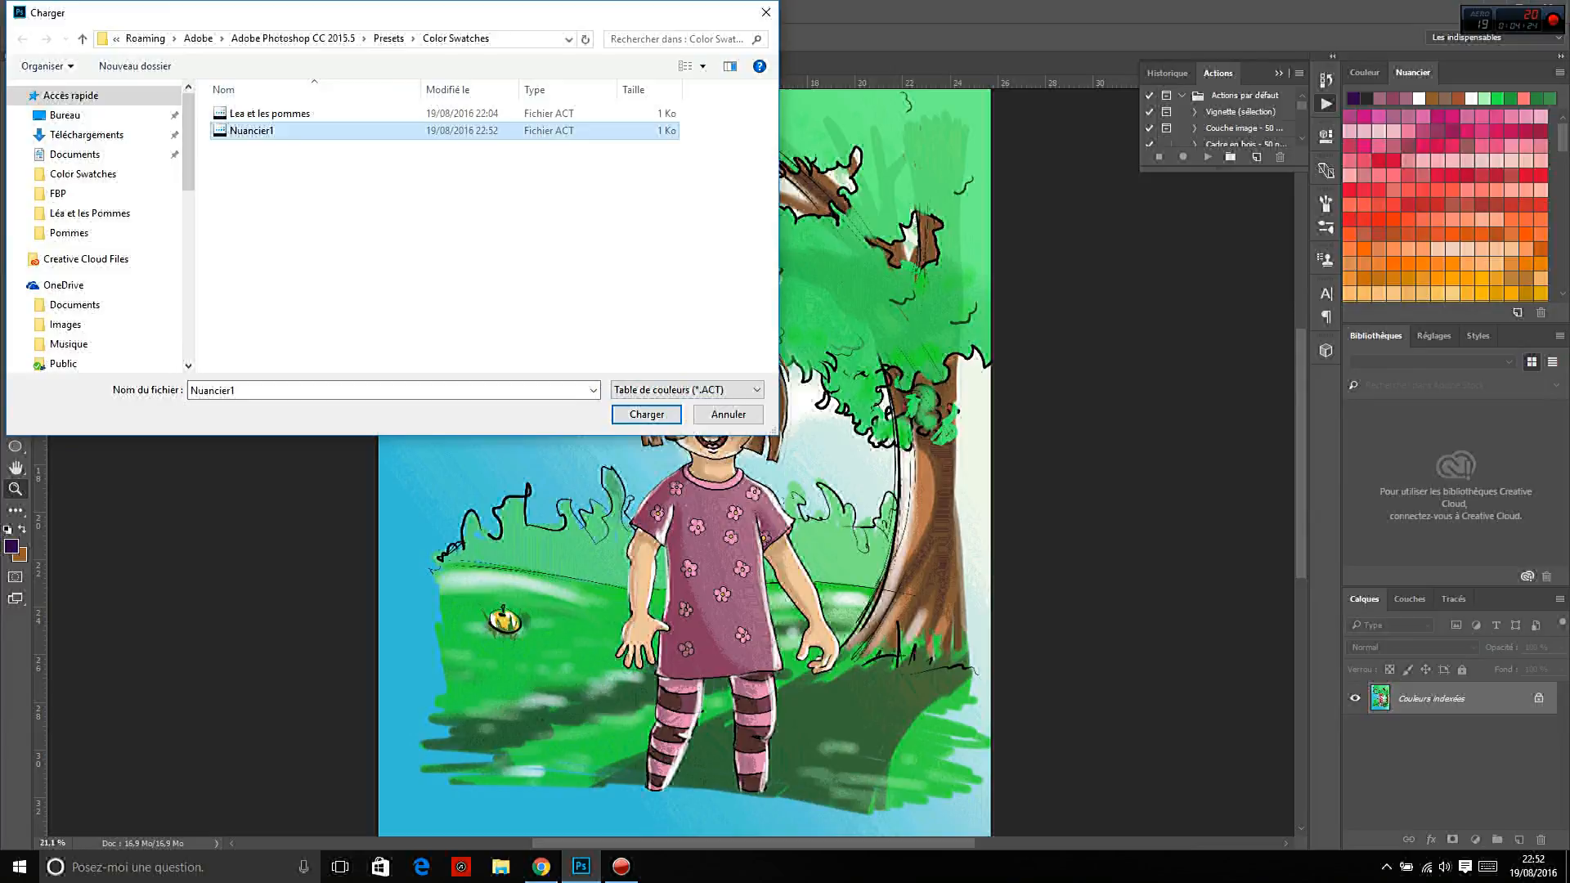
pyautogui.press('Return')
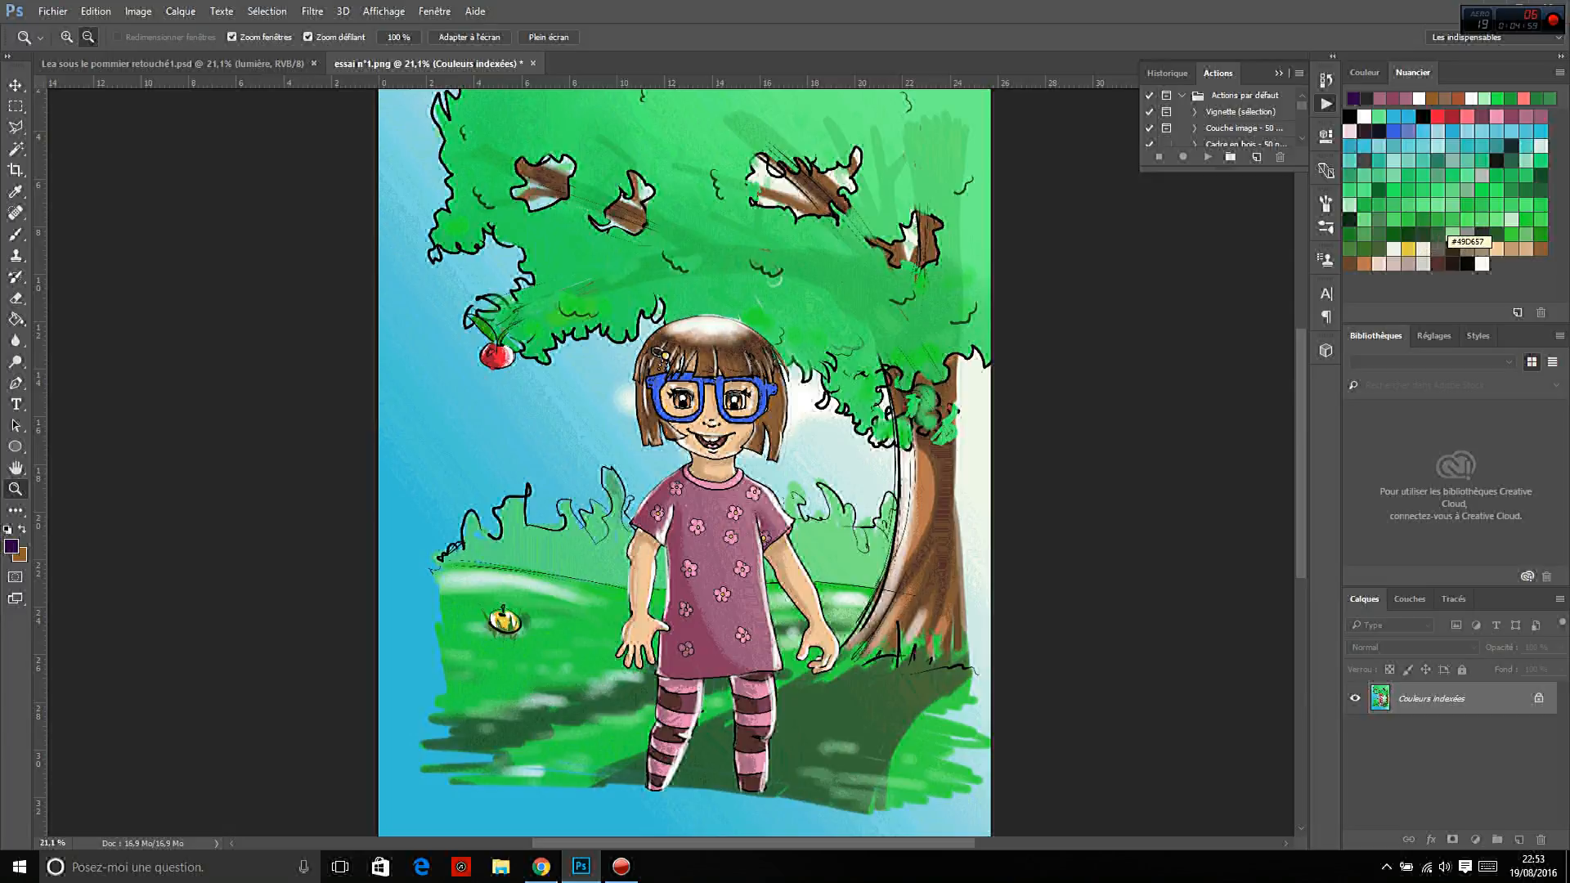
pyautogui.moveTo(1458, 230); pyautogui.dragTo(1542, 312)
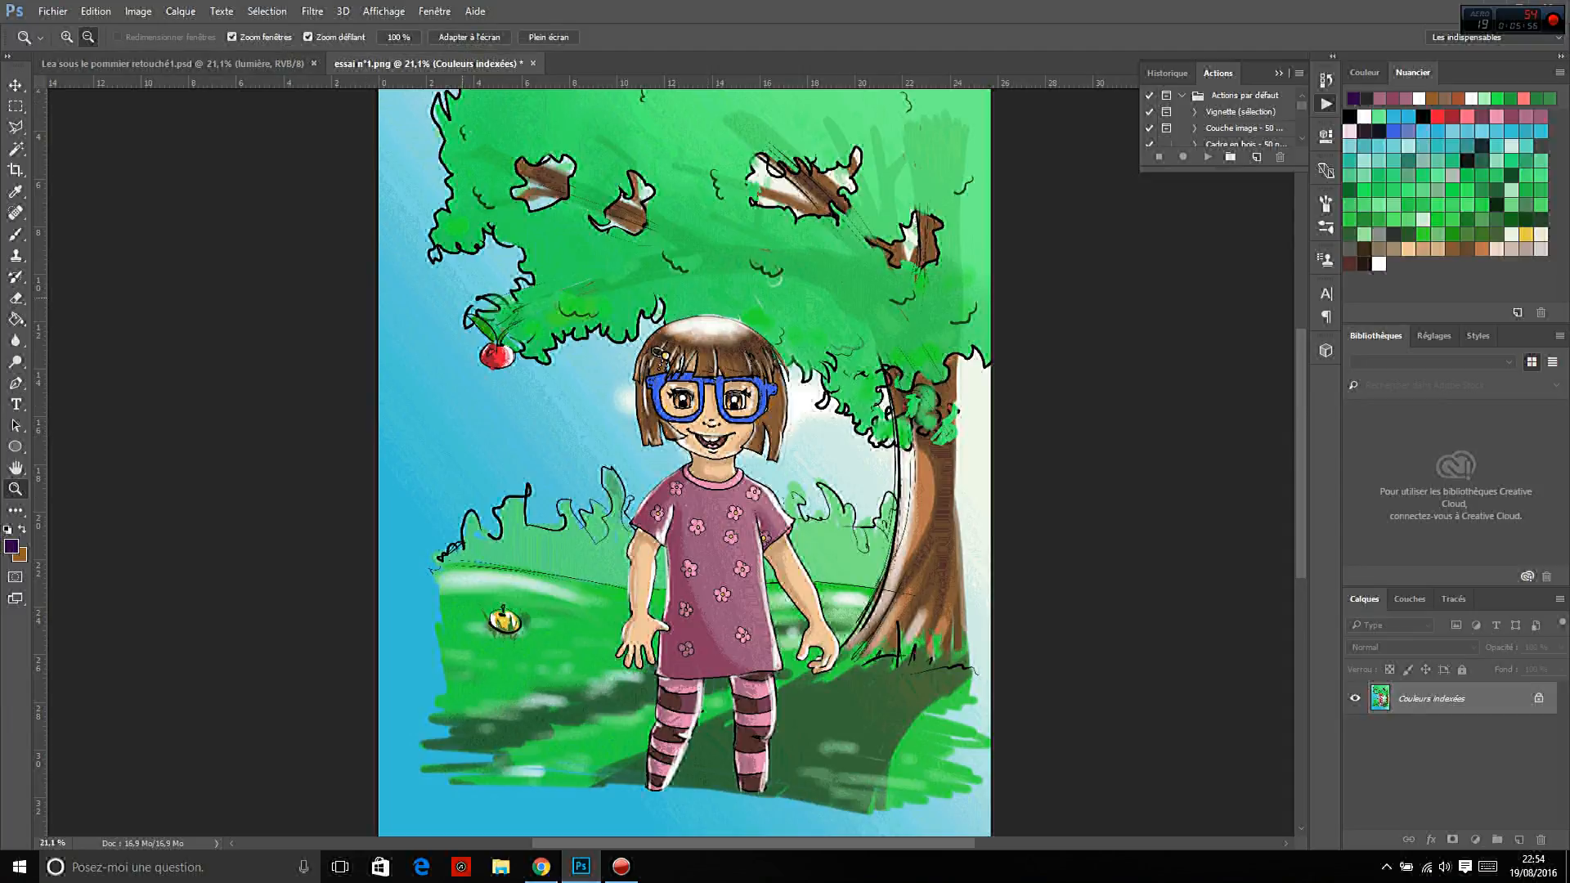
# Switch to the document Lea sous le pommier retouché1.psd and enlarge the girl's pink dress to 200 %
pyautogui.click(257, 63)
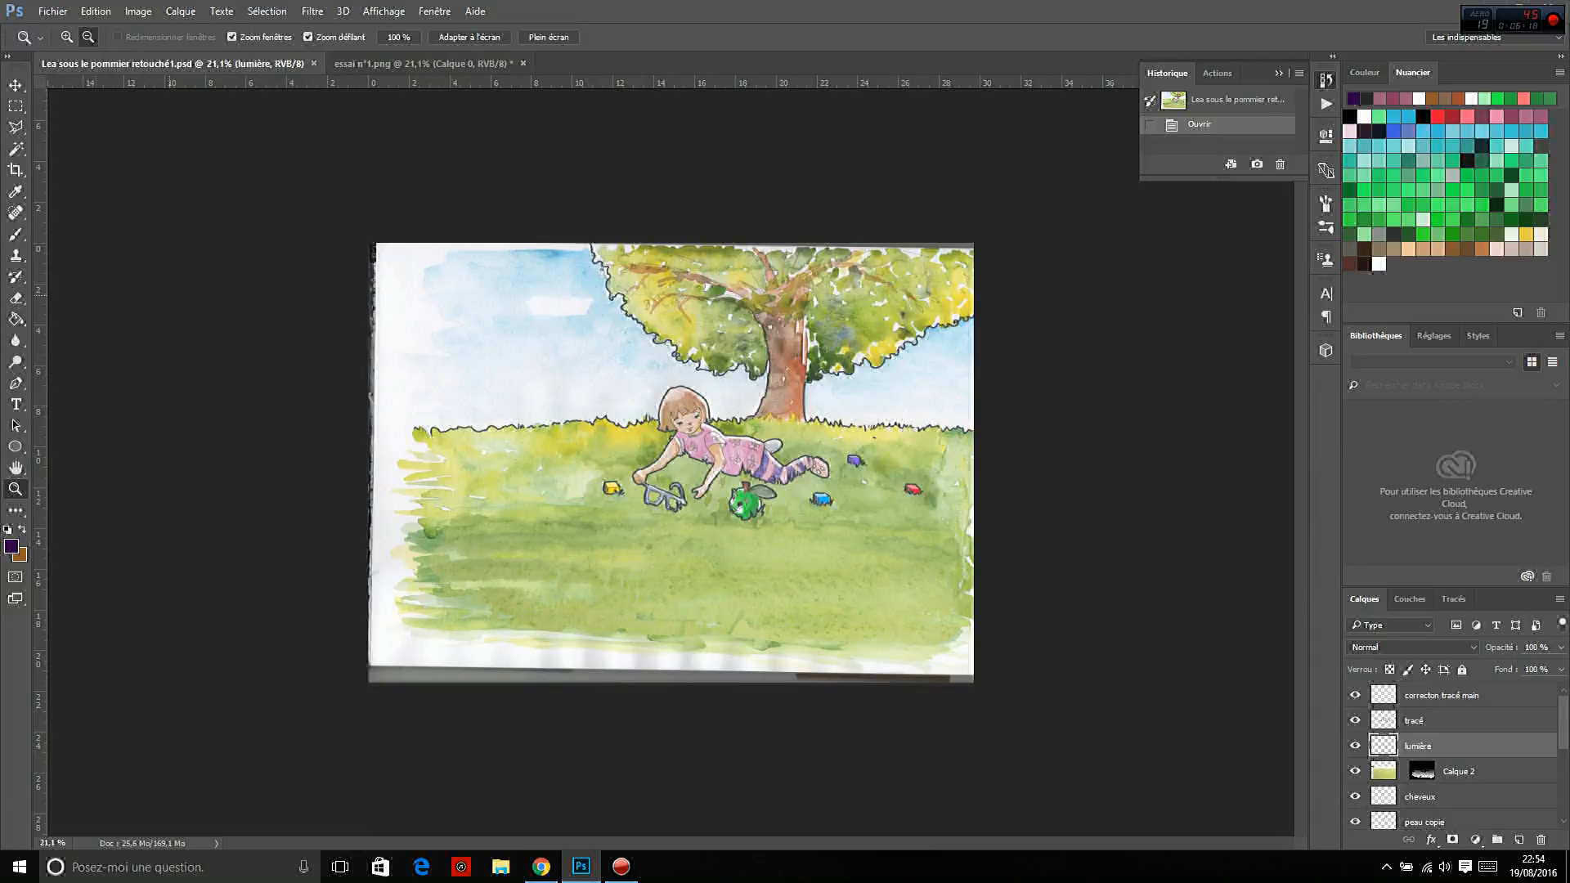
pyautogui.press('alt')
pyautogui.moveTo(740, 446); pyautogui.dragTo(740, 446)
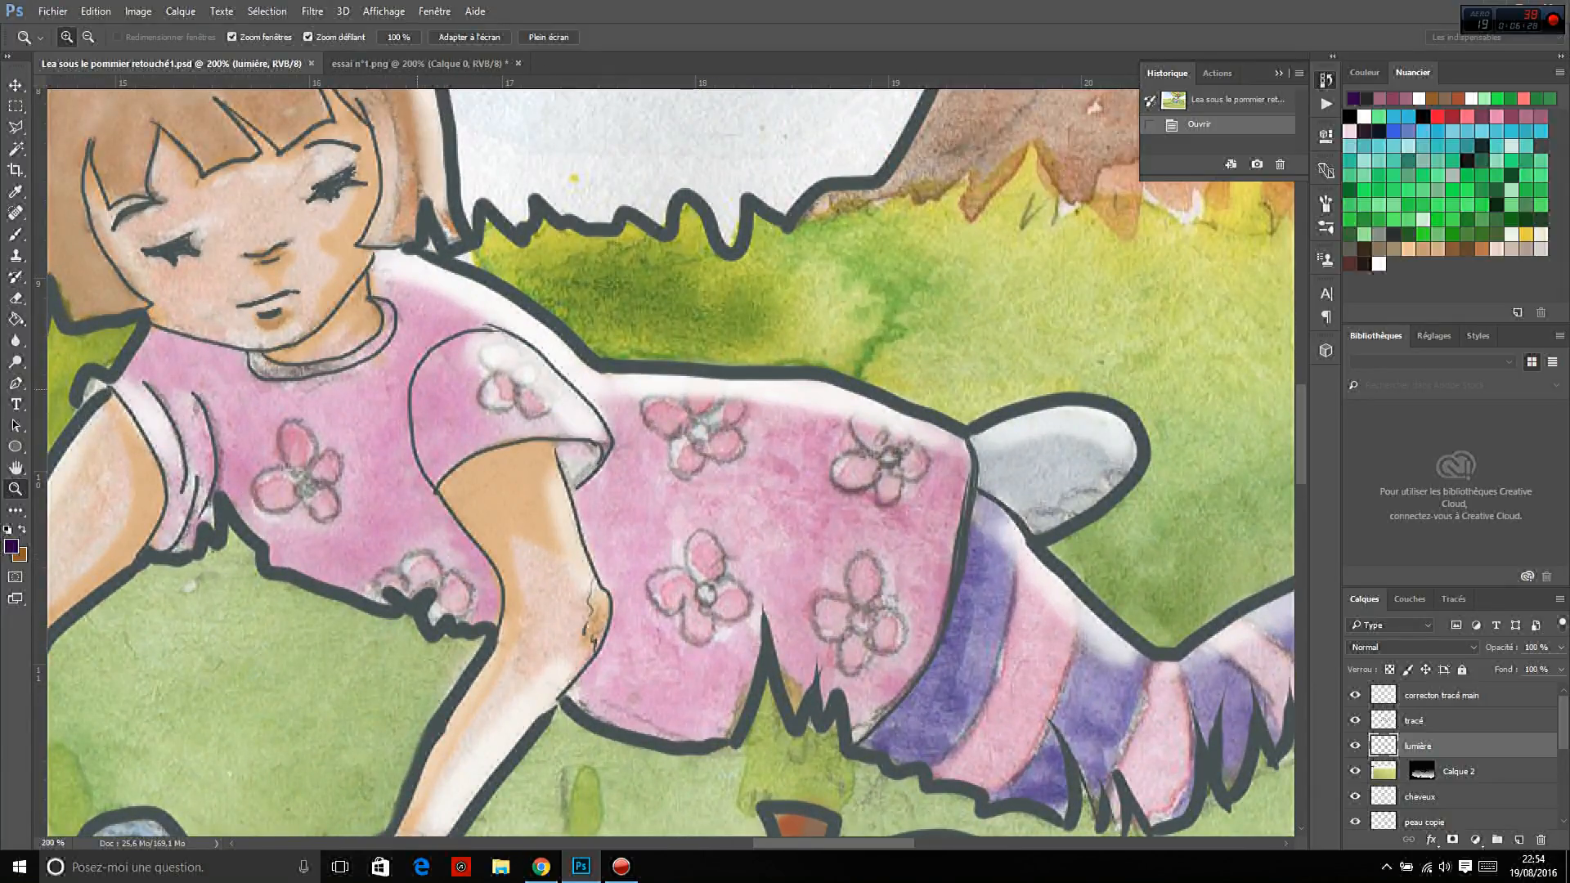